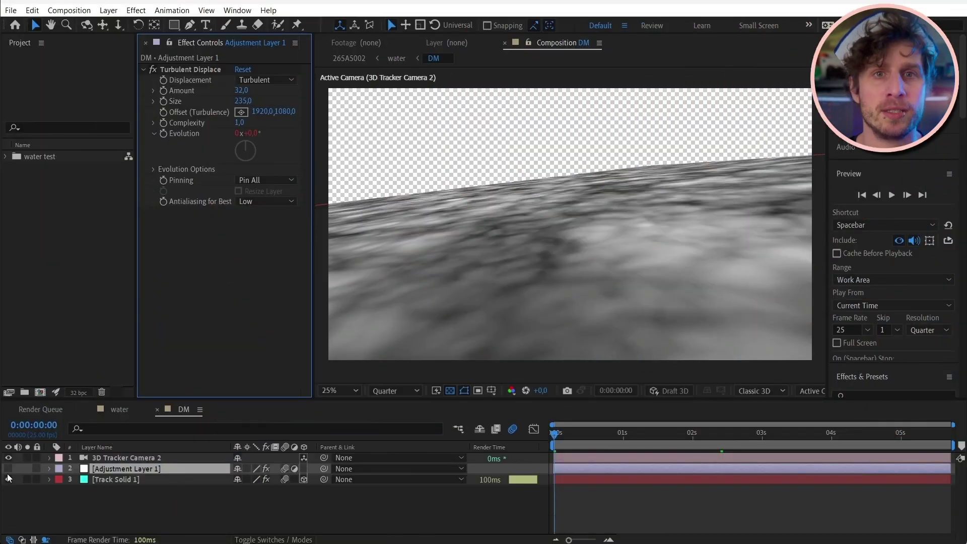
Turn on the displacement adjustment layer, preview the rippling water, and return to the water comp.
click(8, 469)
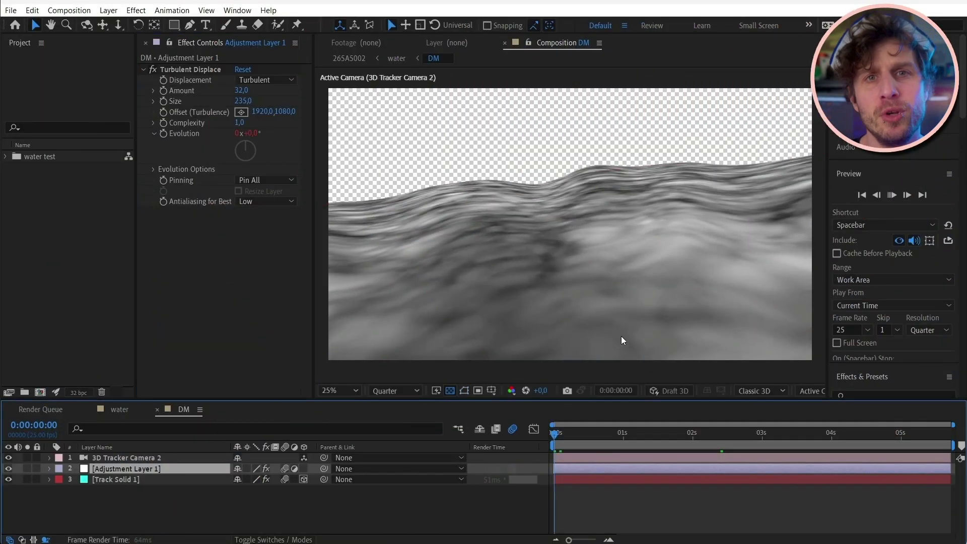
key(space)
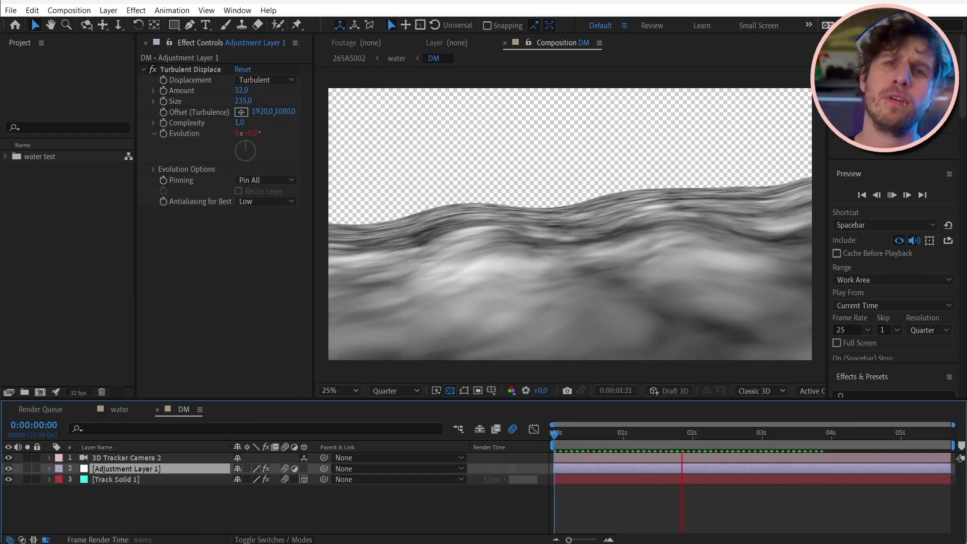
key(space)
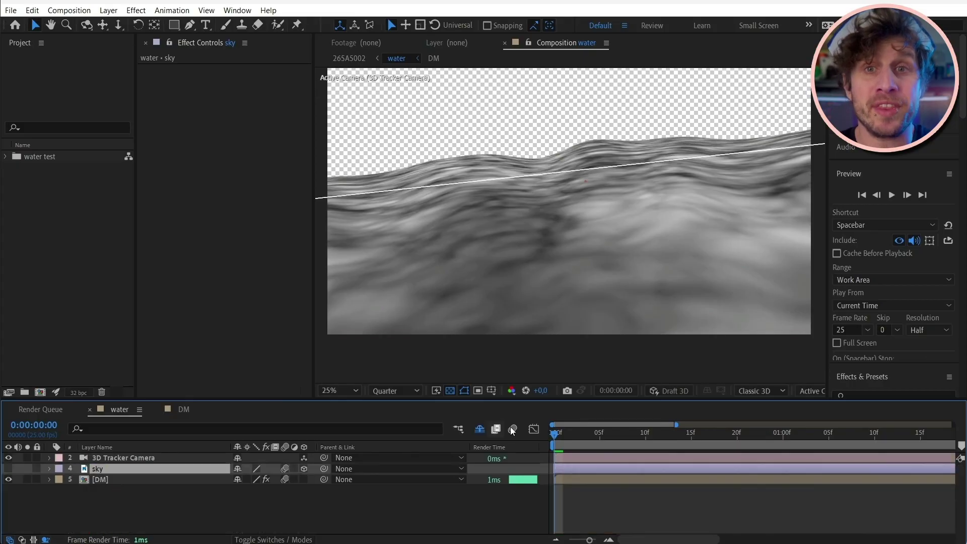
click(100, 479)
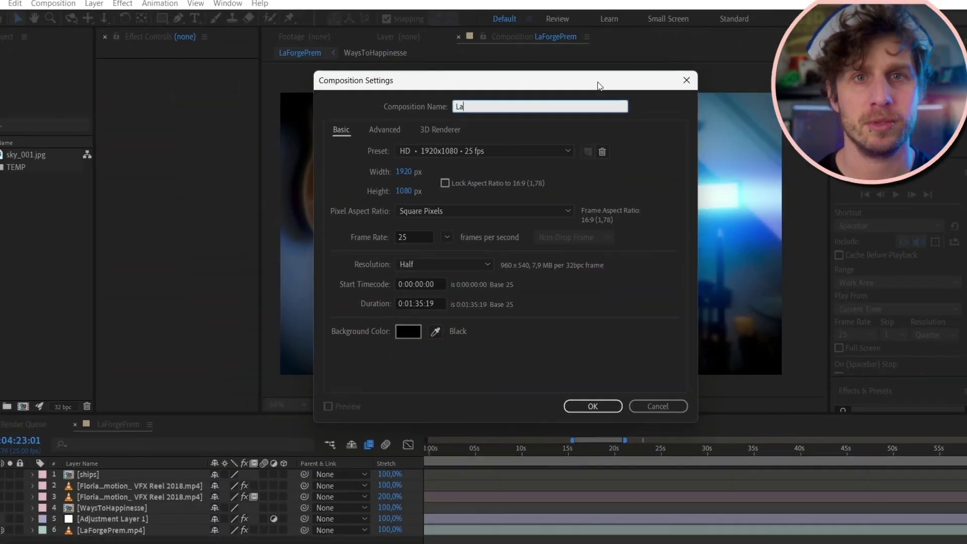
Name the new composition LaForge and add a solid layer named Ocean.
text(Forge)
click(589, 394)
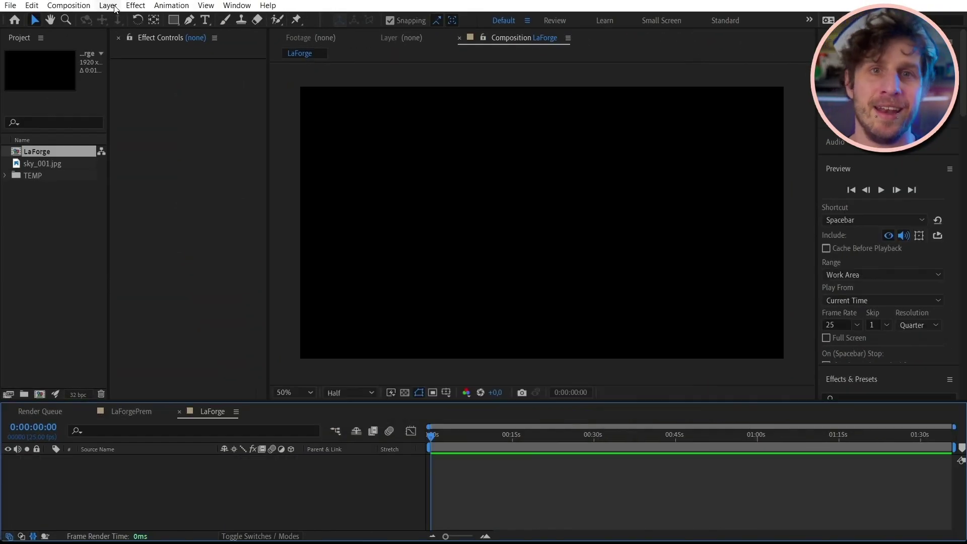
click(108, 5)
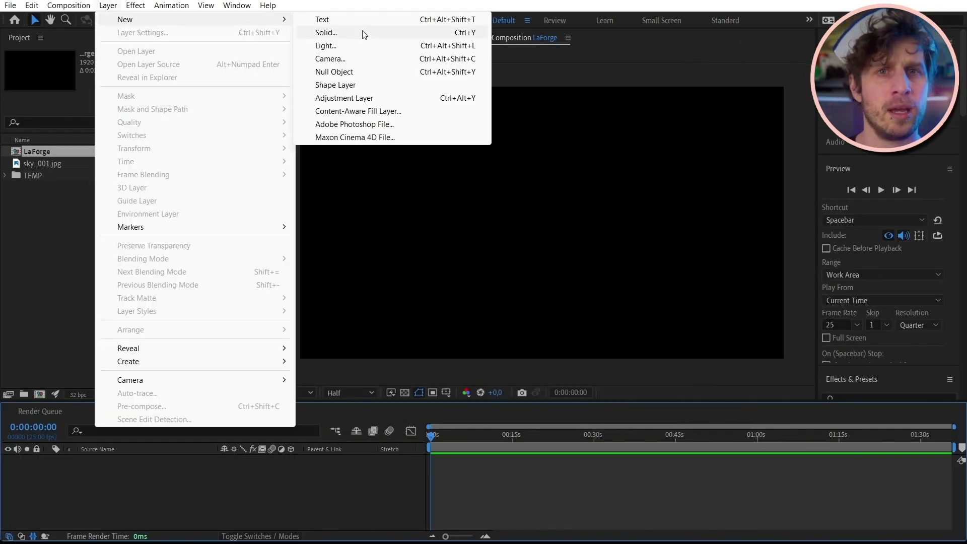
click(326, 32)
text(0)
text(cean)
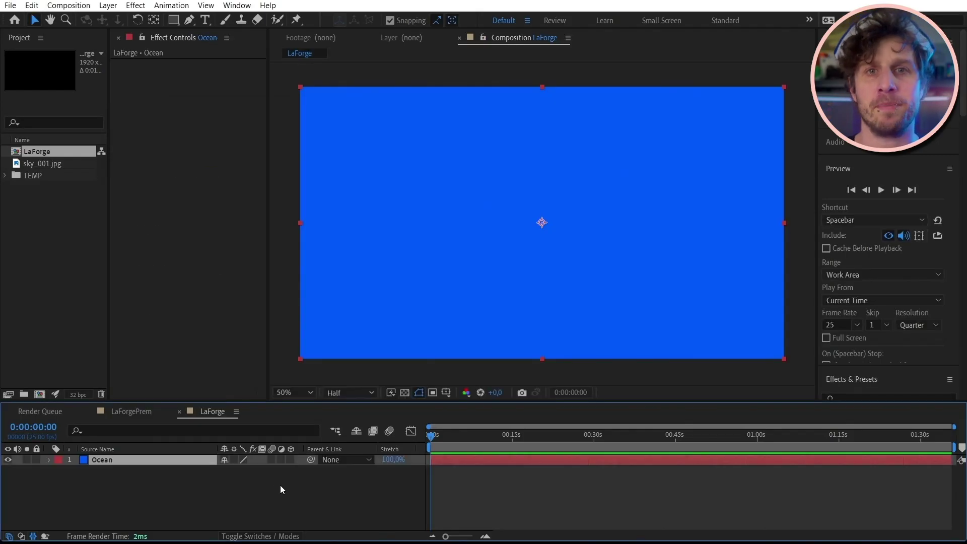
Open the LaForge extension panel and scroll down to its presets.
click(236, 6)
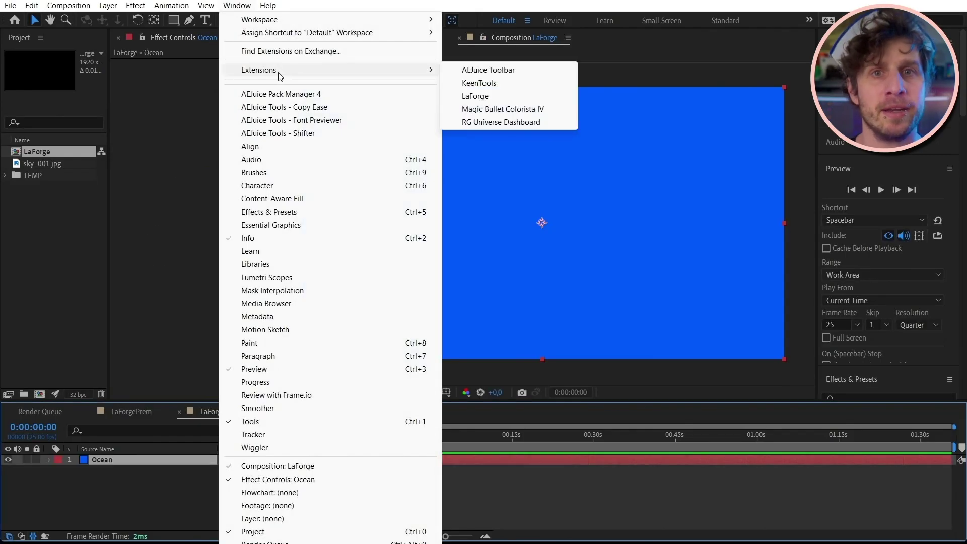
click(495, 99)
scroll(319, 151, down, 3)
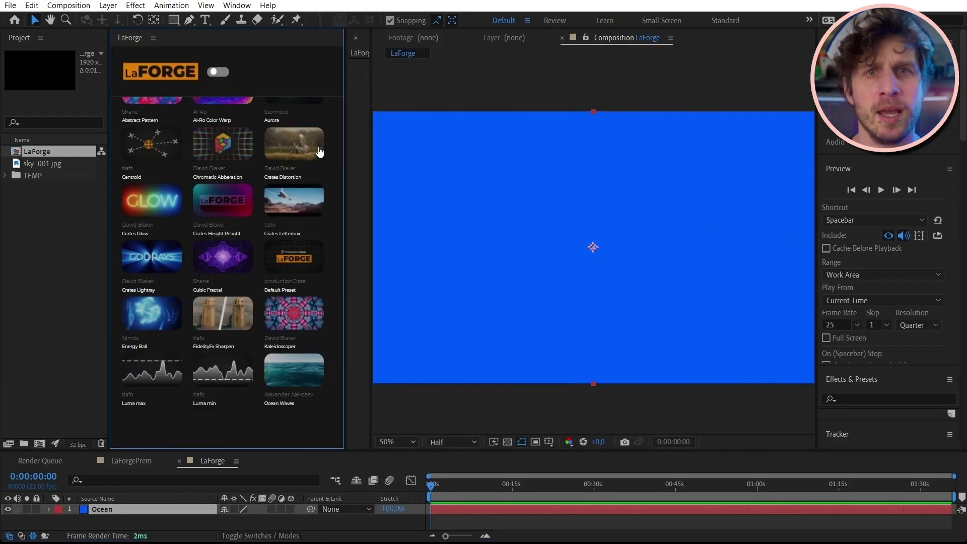
scroll(323, 145, down, 3)
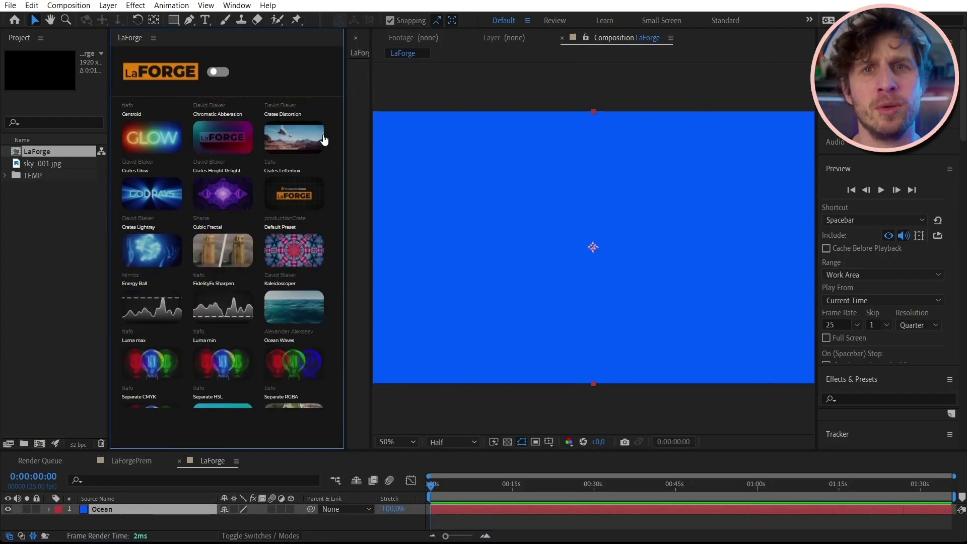
Apply Ocean Waves to the Ocean solid, then tilt and dolly the LaForge camera closer to the waves.
click(306, 310)
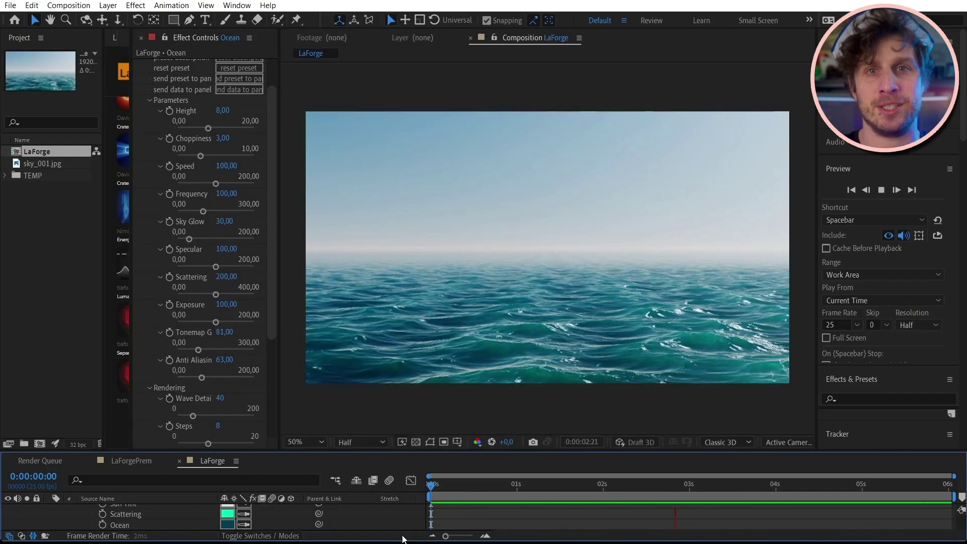
click(578, 237)
mouse_move(578, 237)
mouse_down()
mouse_move(575, 248)
mouse_move(585, 253)
mouse_up()
key(c)
key(c)
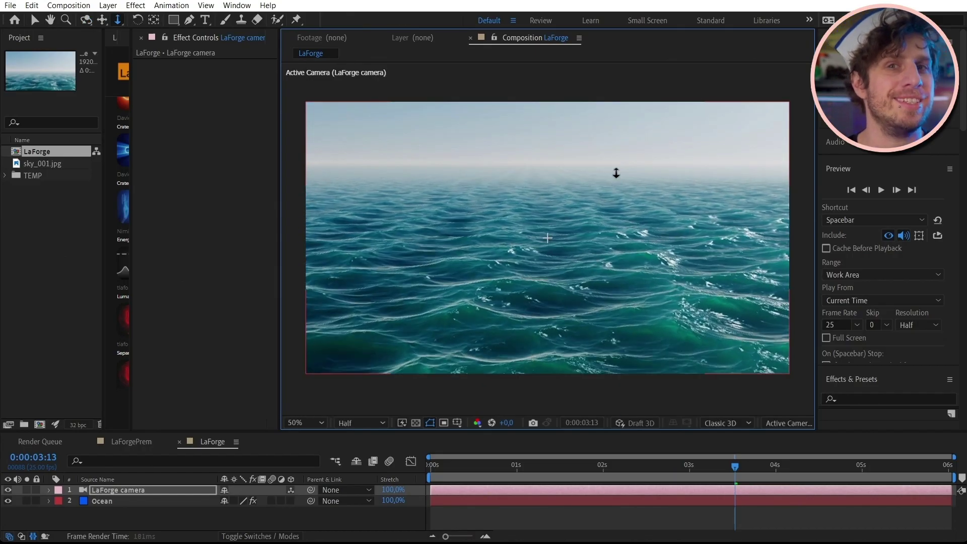
drag(615, 168, 594, 86)
key(c)
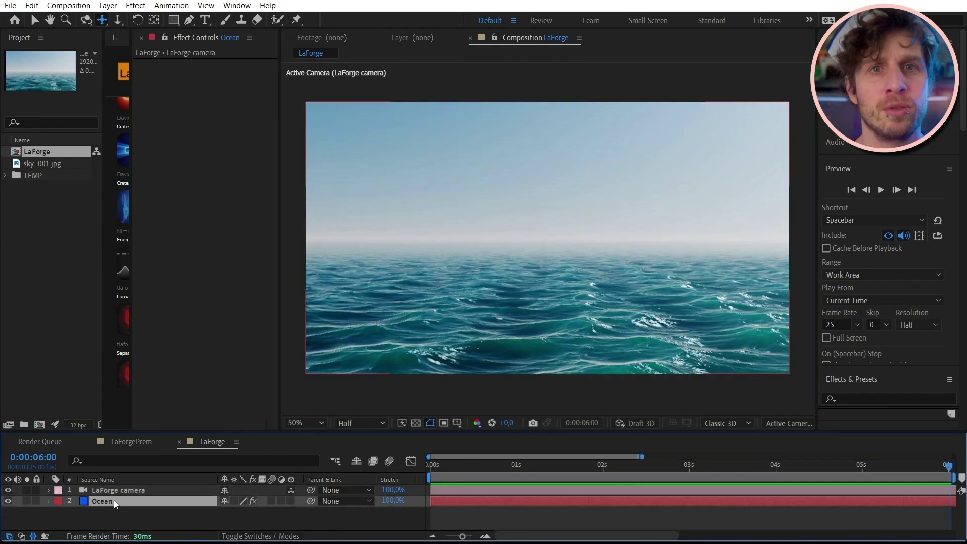
click(114, 500)
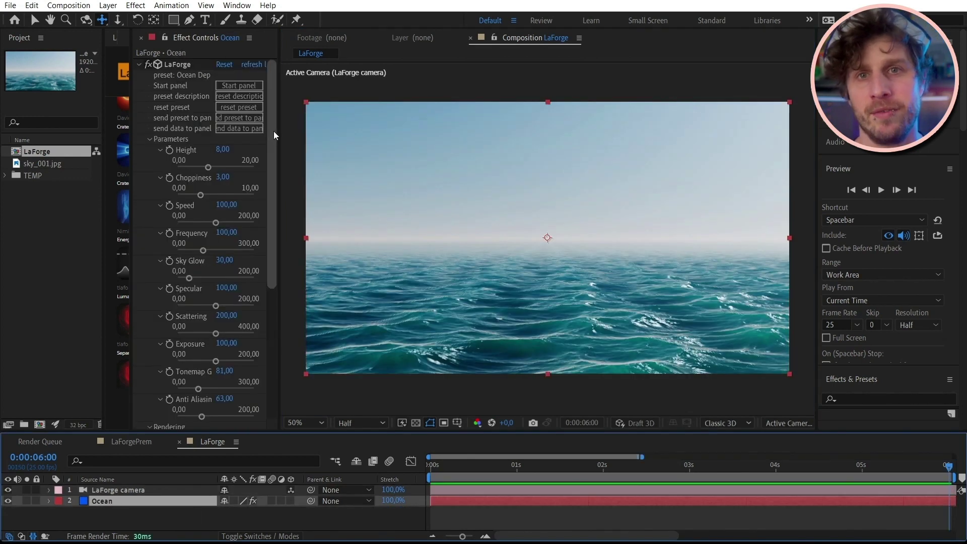
Set Ocean Height 8,60, Choppiness 3, Speed 99,17 and Frequency 69,42.
drag(271, 148, 274, 158)
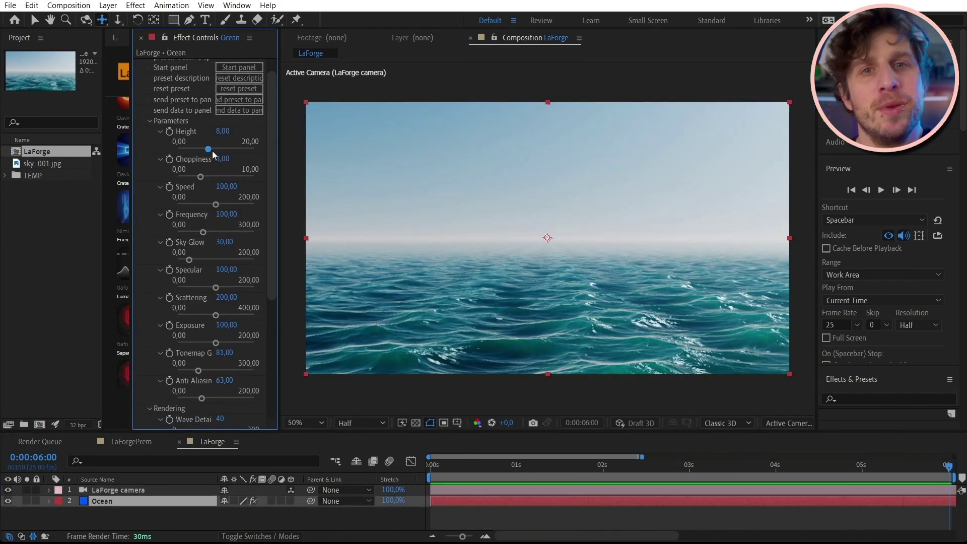
drag(215, 151, 238, 180)
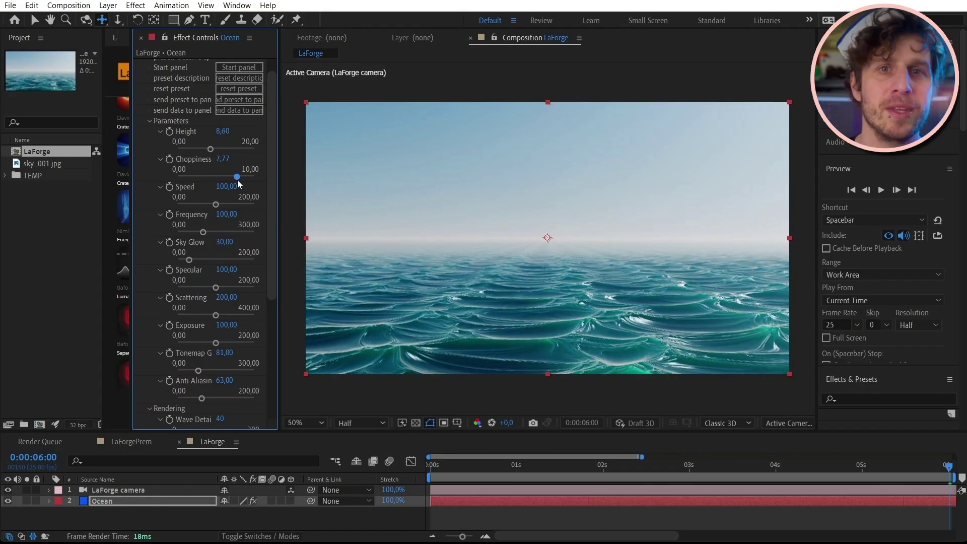
click(212, 180)
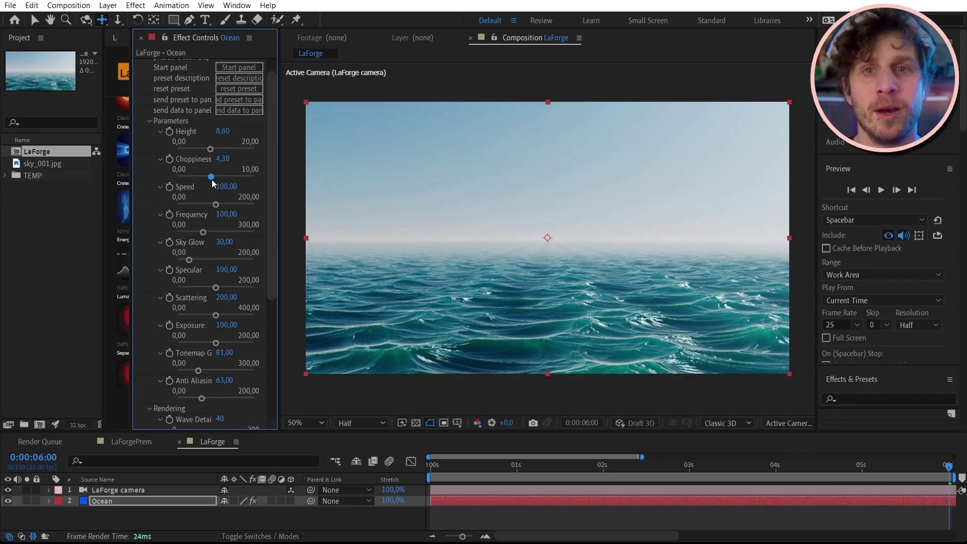
key(space)
drag(210, 176, 201, 177)
mouse_move(203, 232)
mouse_down()
mouse_move(215, 234)
mouse_move(195, 233)
mouse_up()
click(192, 261)
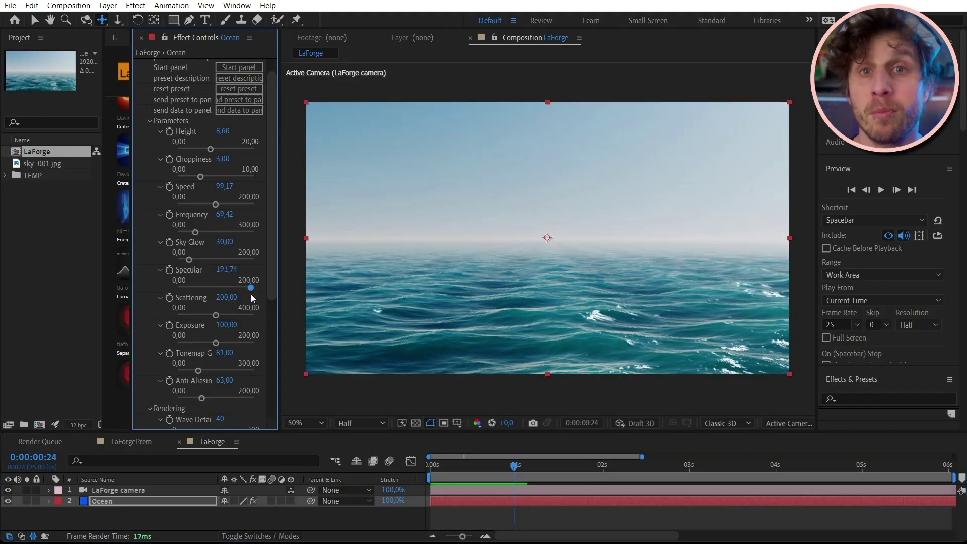
Try several Specular values and settle on 100, then set Scattering to 138,84.
drag(251, 294, 213, 297)
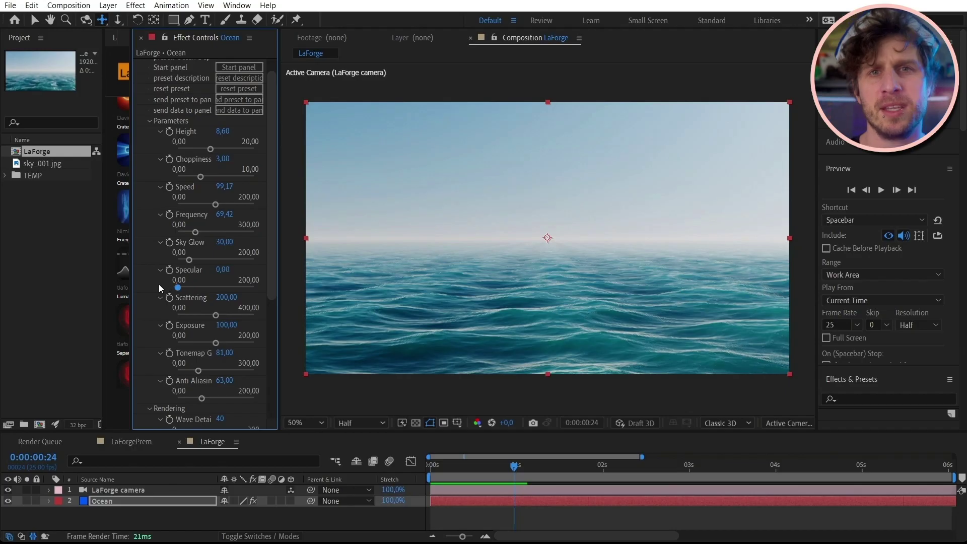
drag(159, 284, 231, 292)
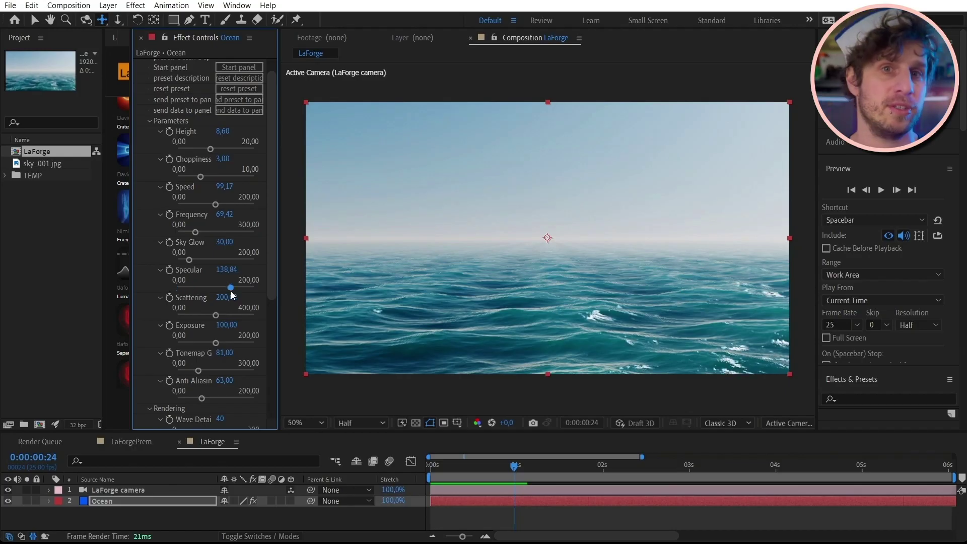
click(216, 287)
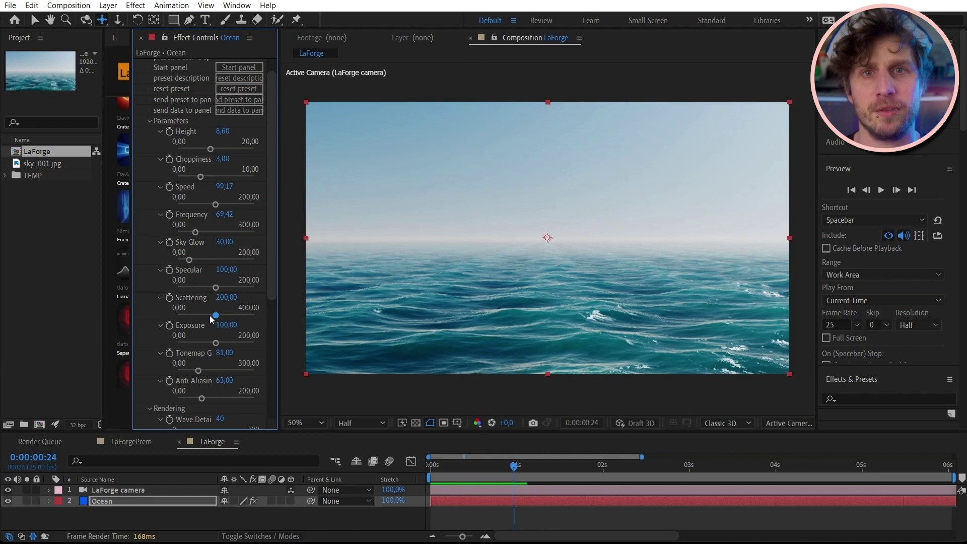
drag(206, 316, 170, 317)
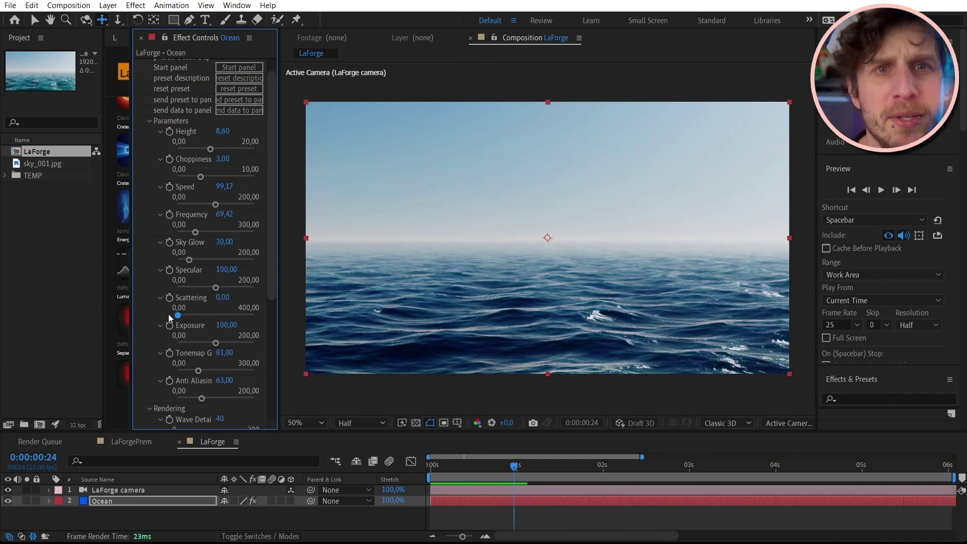
click(204, 315)
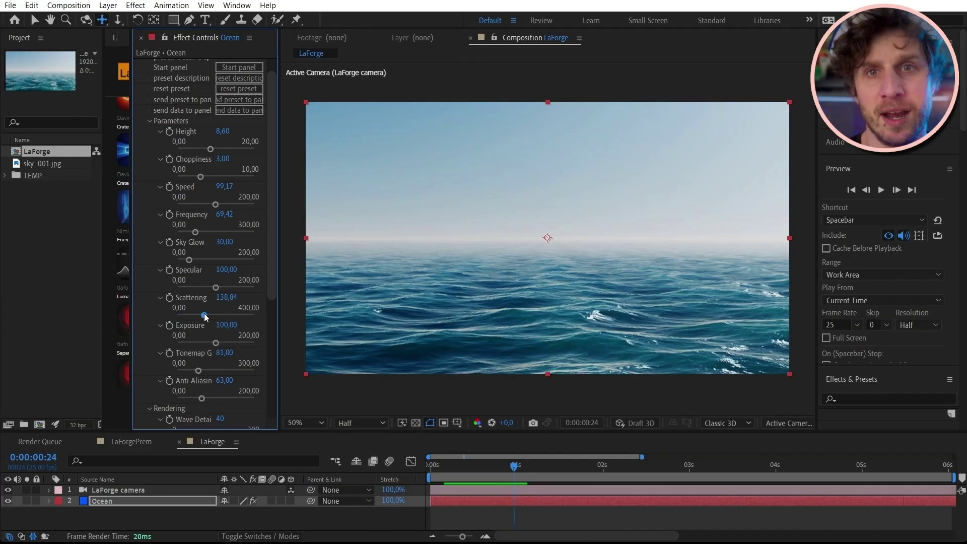
Restore Scattering to 200 and preview a red Scattering colour on the ocean.
click(216, 316)
scroll(275, 338, down, 6)
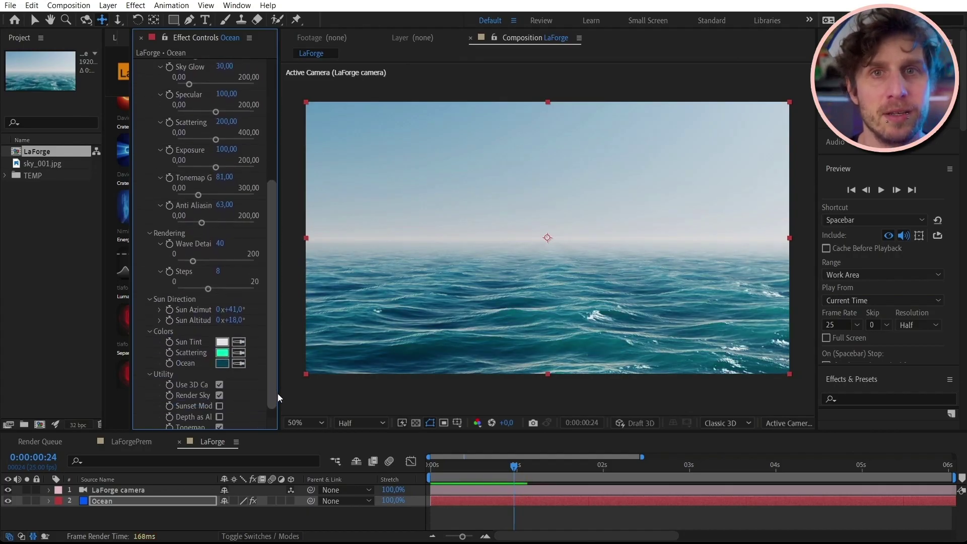
click(222, 338)
drag(222, 338, 151, 402)
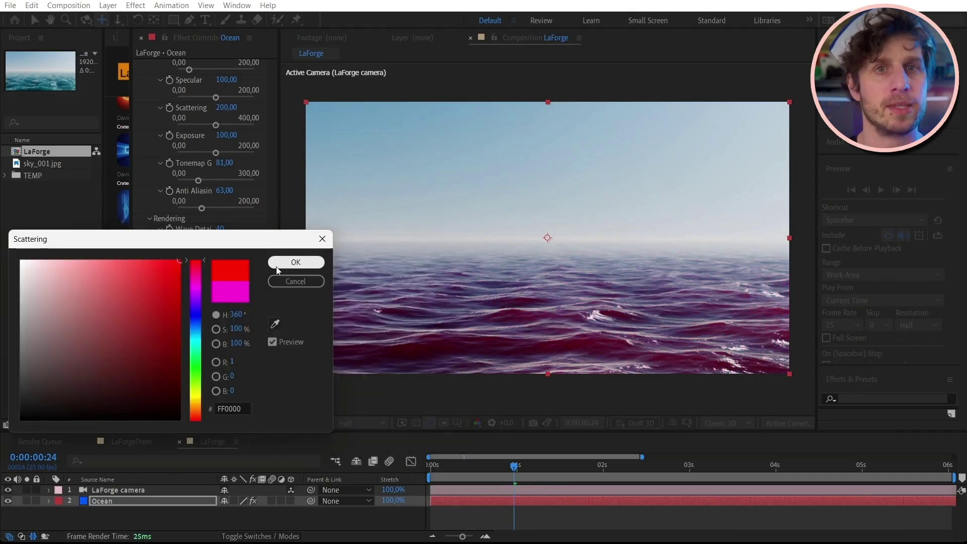
click(277, 267)
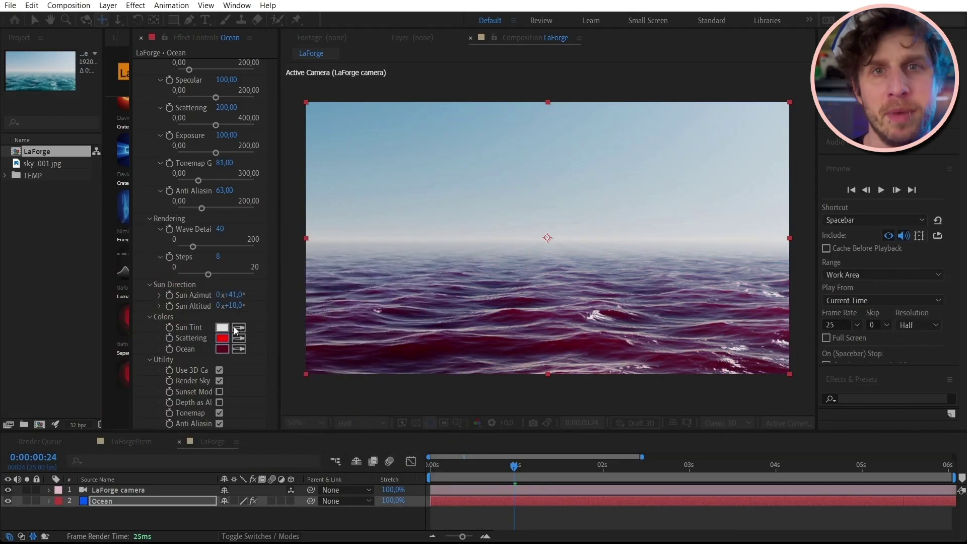
click(222, 328)
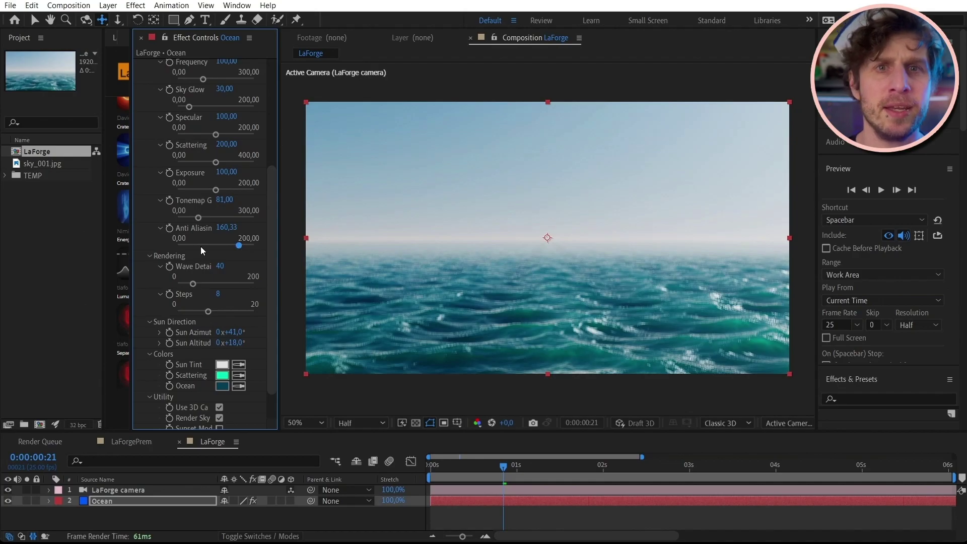
Set Anti Aliasing to about 59,50, Wave Detail to 40 and Sun Azimuth to 25 degrees.
click(201, 247)
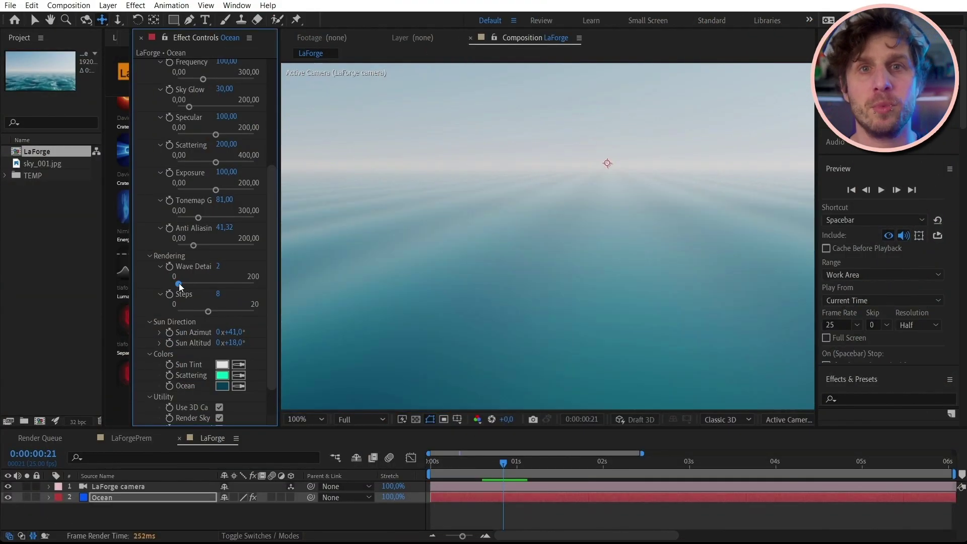
click(185, 283)
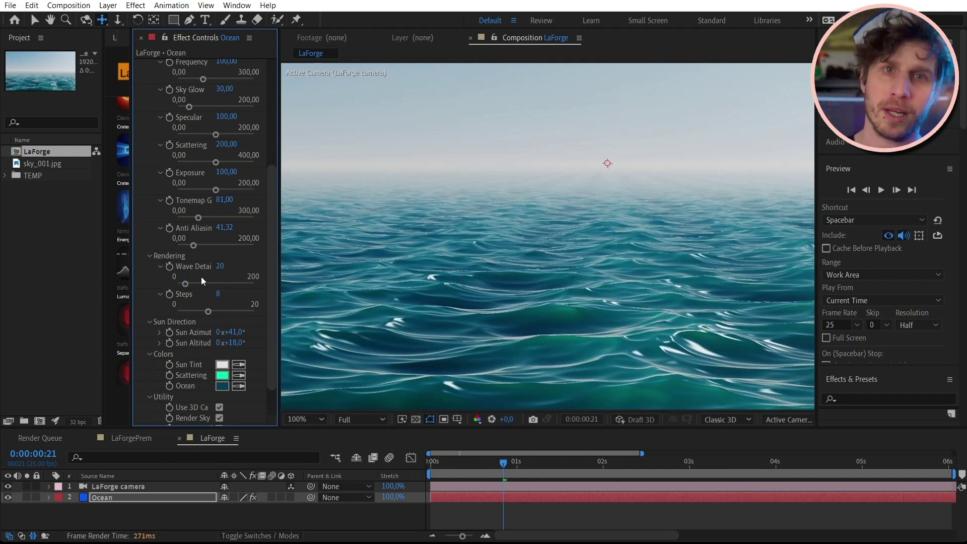
click(193, 283)
drag(232, 332, 209, 332)
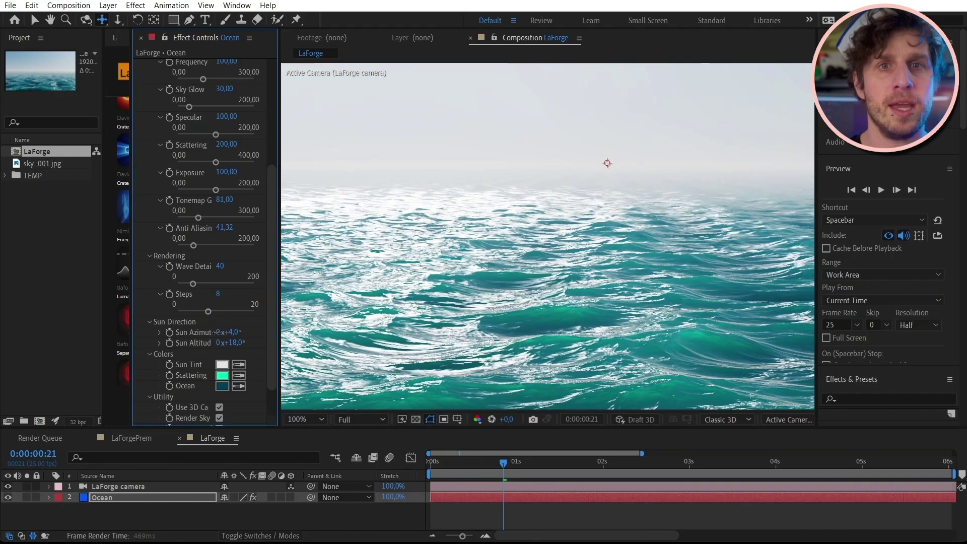
Turn off the ocean's Render Sky and add sky_001.jpg to the composition.
scroll(273, 353, down, 2)
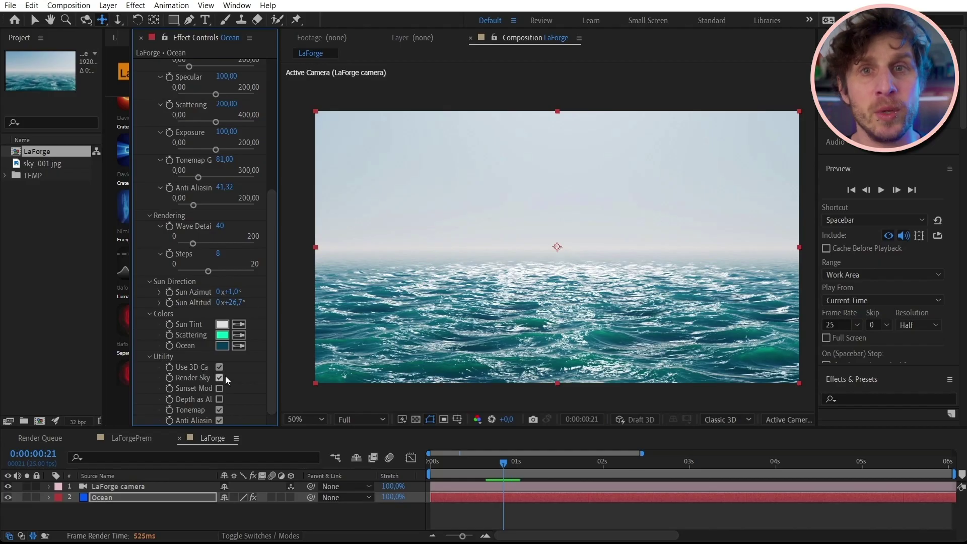
click(219, 378)
drag(43, 163, 128, 510)
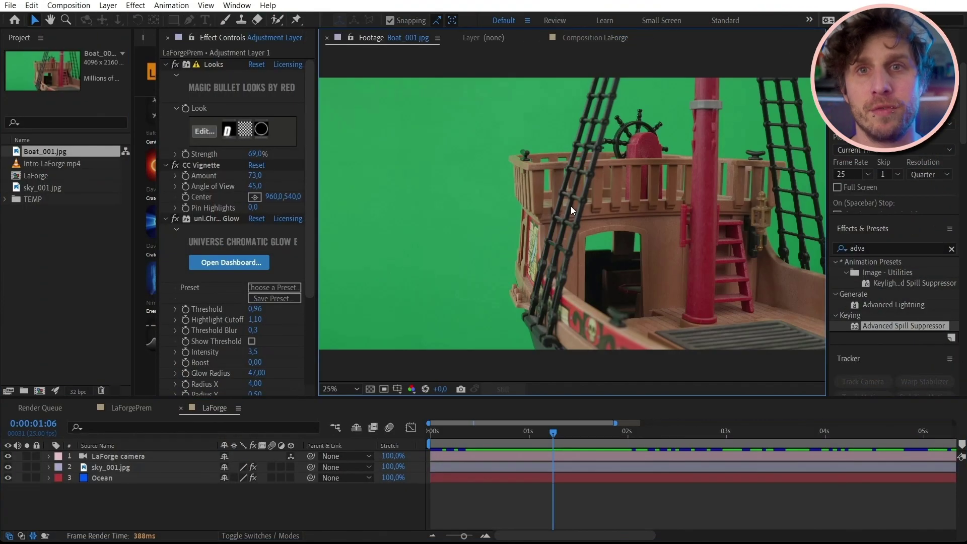
Add Boat_001.jpg on top of the LaForge comp and apply Keylight to it.
drag(80, 215, 153, 456)
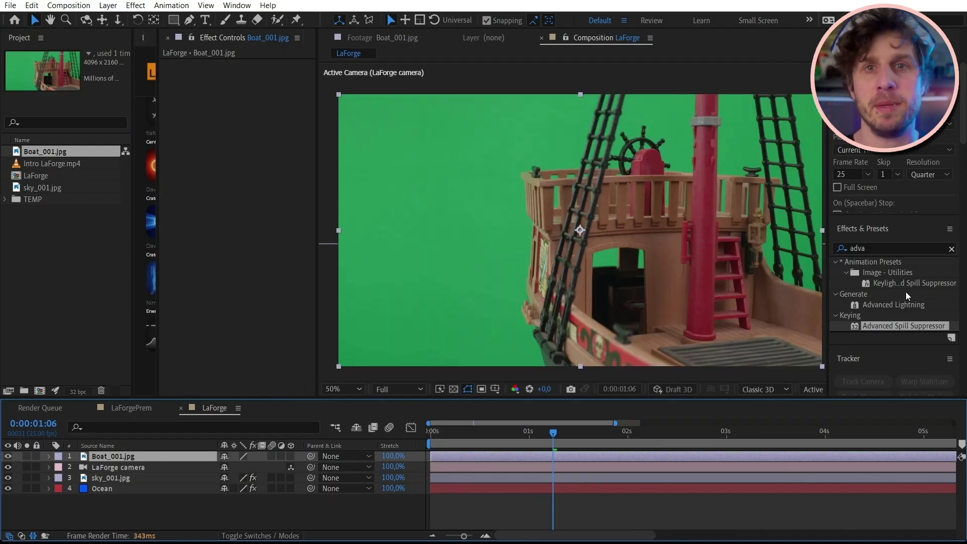
click(904, 248)
text(keyl)
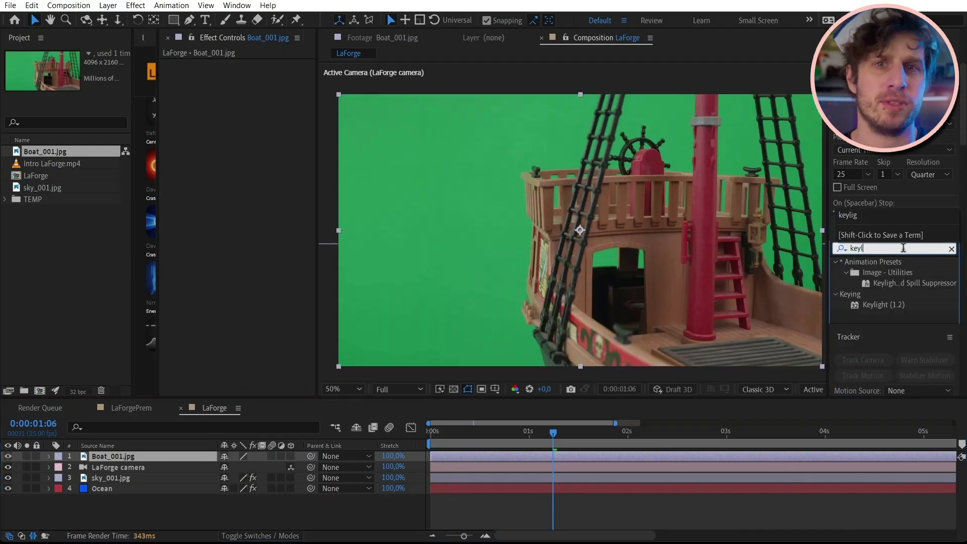
drag(884, 304, 645, 297)
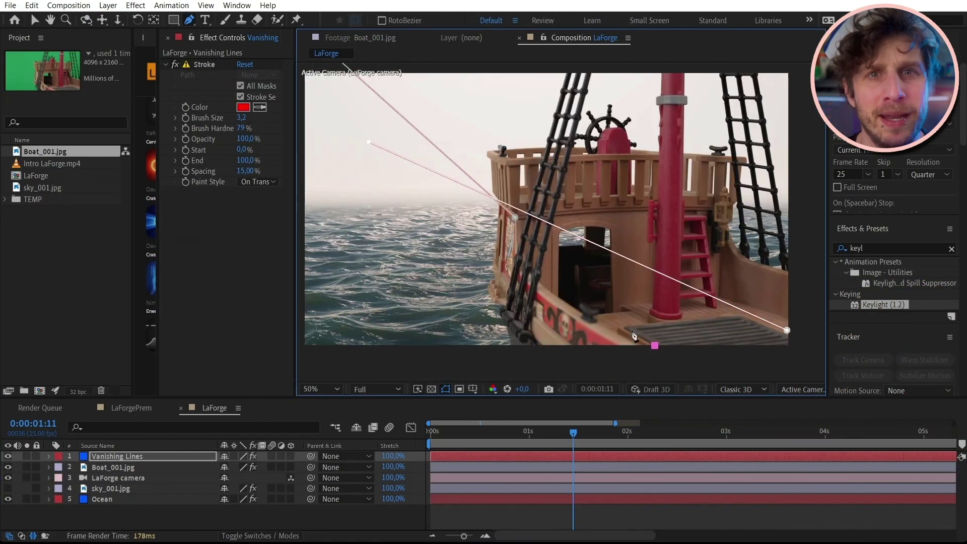
Align the vanishing lines with the deck edge and select the Camera Lens Blur layer.
drag(400, 157, 304, 124)
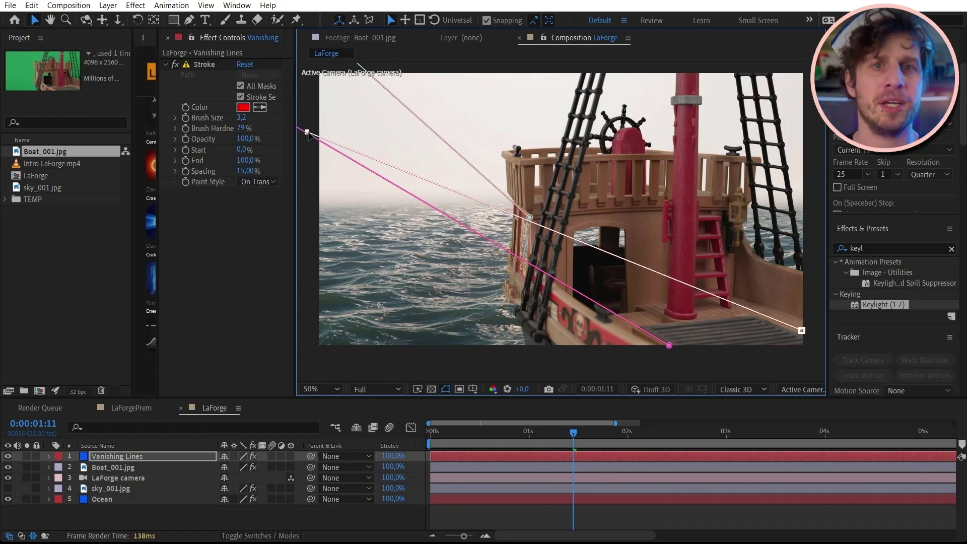
drag(530, 218, 534, 220)
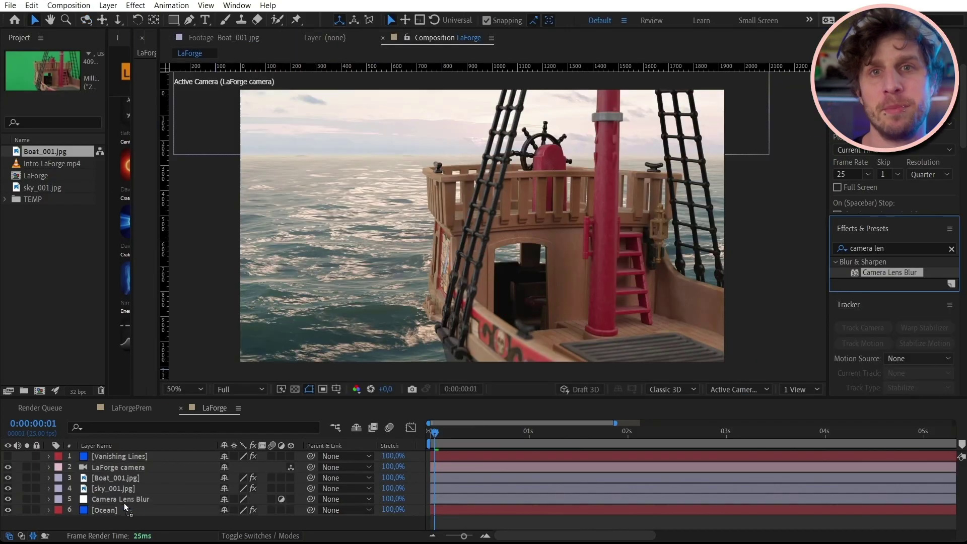
click(141, 499)
drag(158, 96, 257, 109)
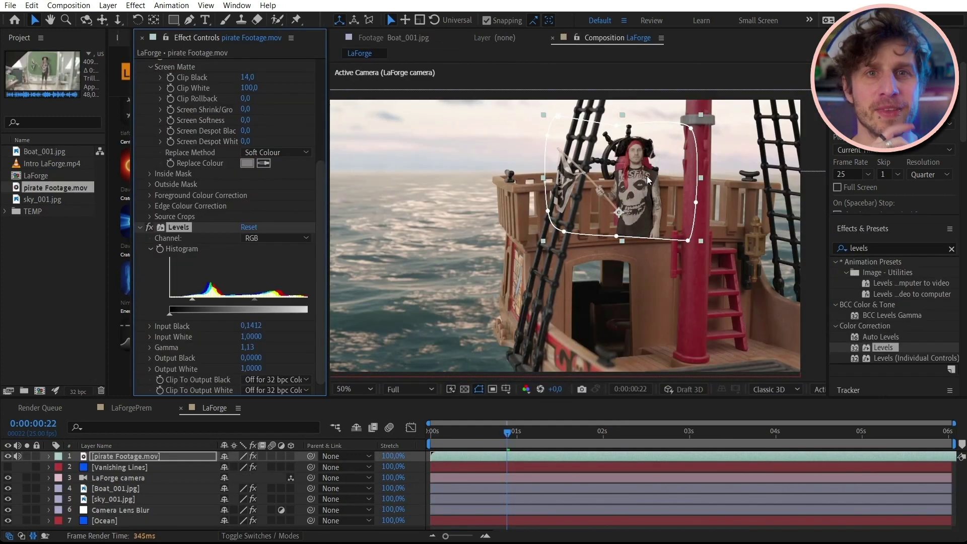
Reposition the pirate on deck so he stands behind the ladder.
drag(648, 180, 585, 175)
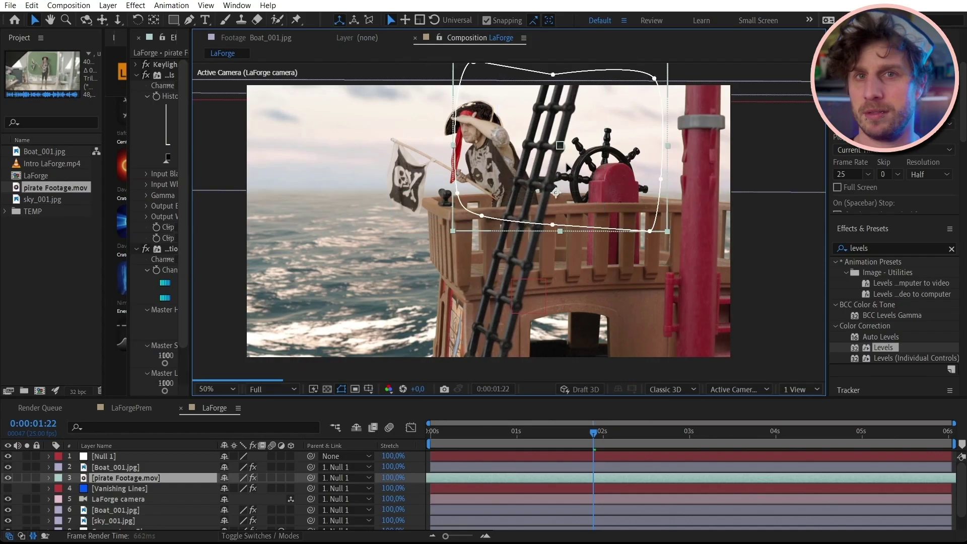
drag(560, 191, 609, 195)
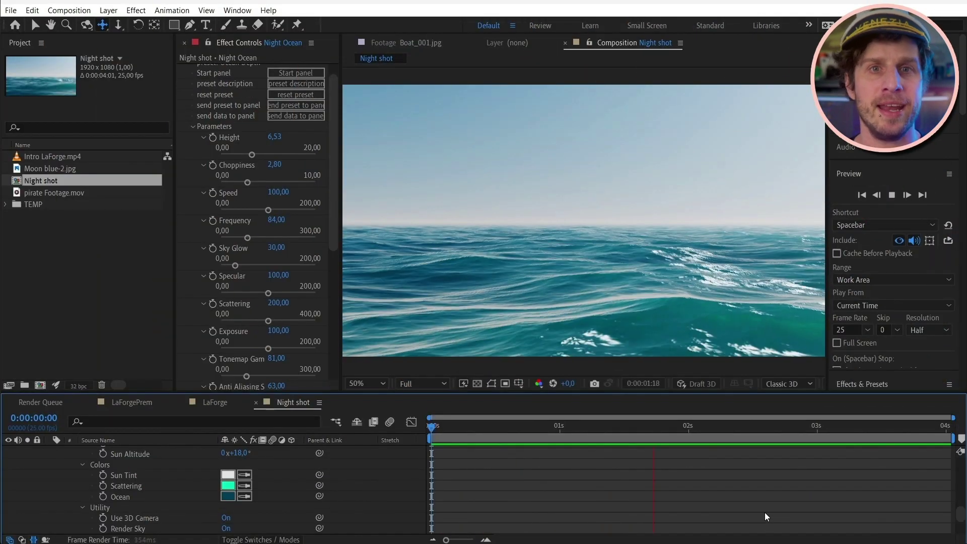
Set the Night Ocean Sun Tint to cyan and the Scattering and Ocean colours to black.
key(space)
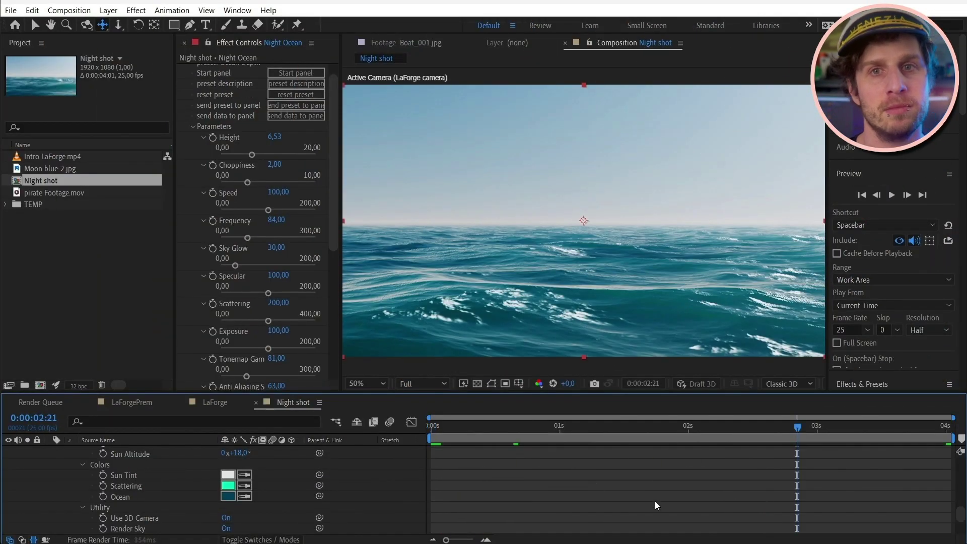
click(228, 474)
drag(224, 260, 224, 333)
click(327, 263)
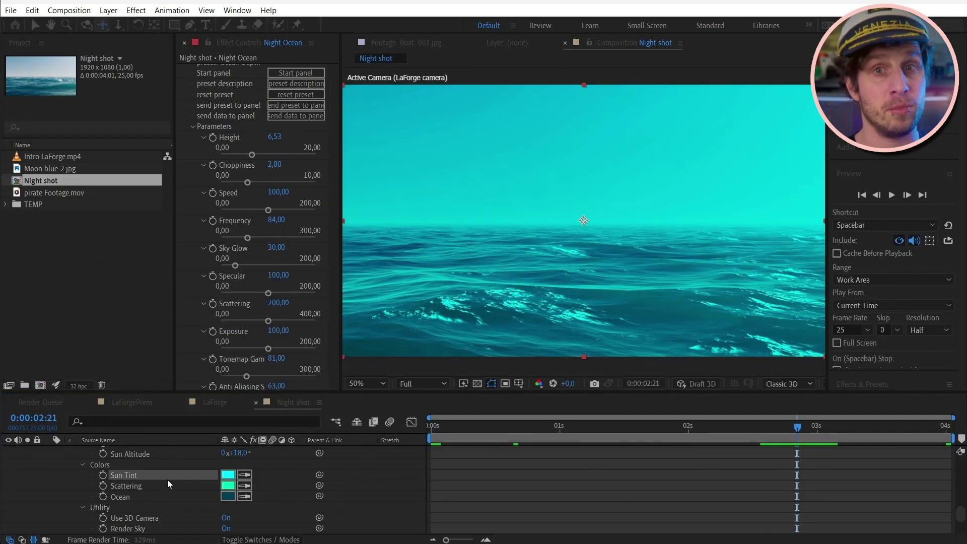
click(228, 485)
click(126, 420)
click(327, 263)
click(228, 497)
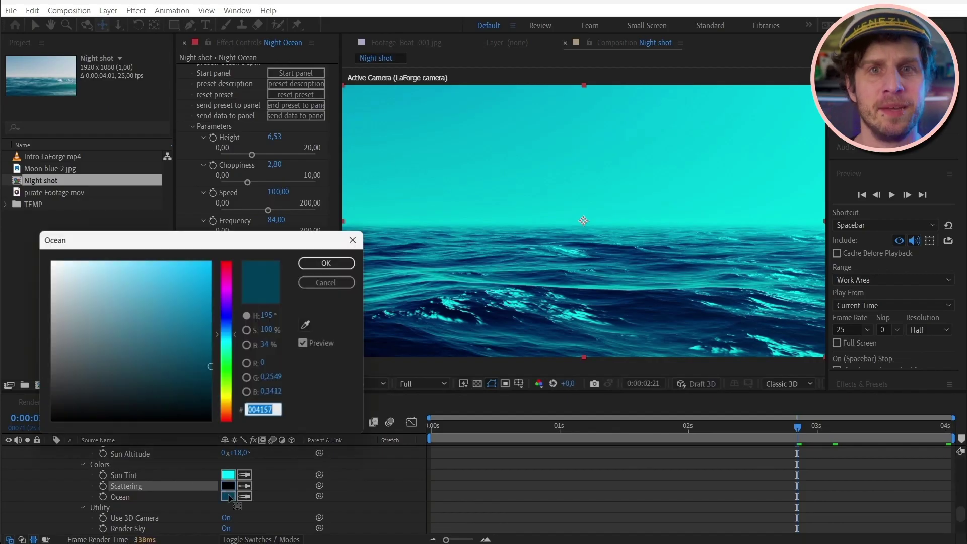
drag(151, 334, 38, 445)
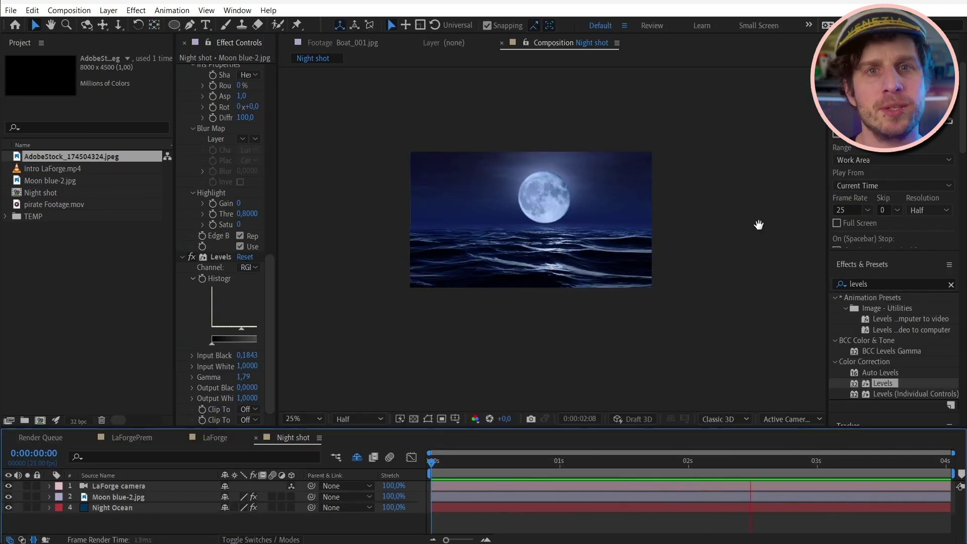
Add a new adjustment layer and search the quick effect list for 'g'.
key(ctrl+alt+y)
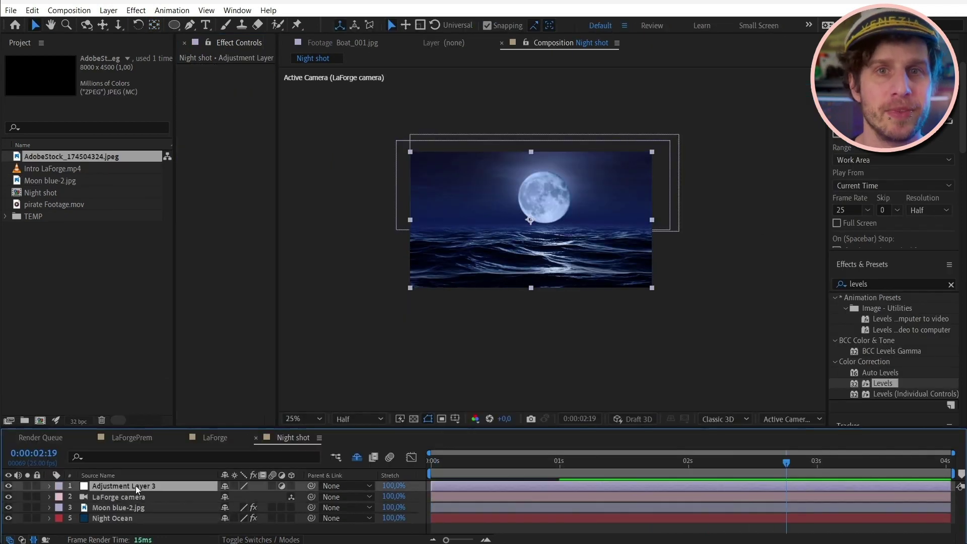
key(ctrl+space)
text(g)
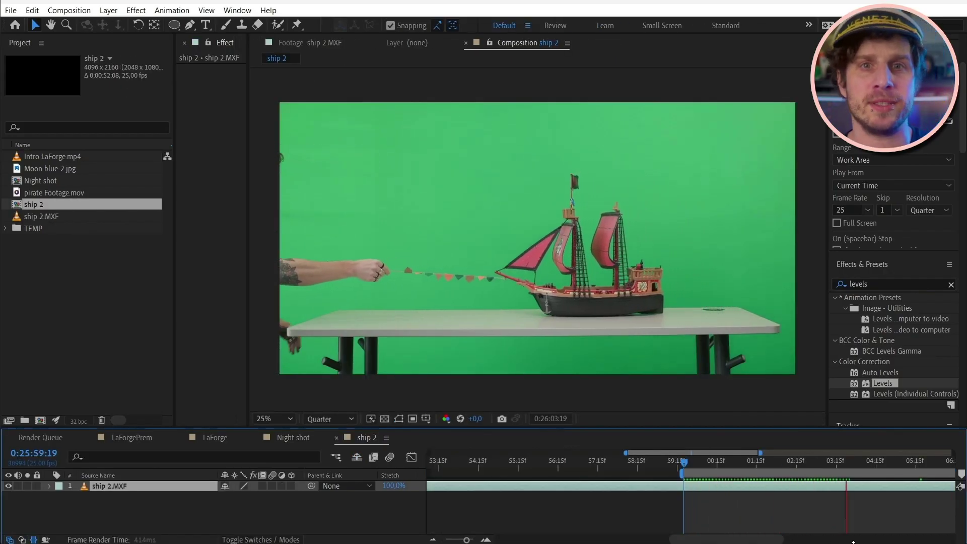
Stop the ship 2 preview on the chosen frame and check the layer's time options.
click(872, 493)
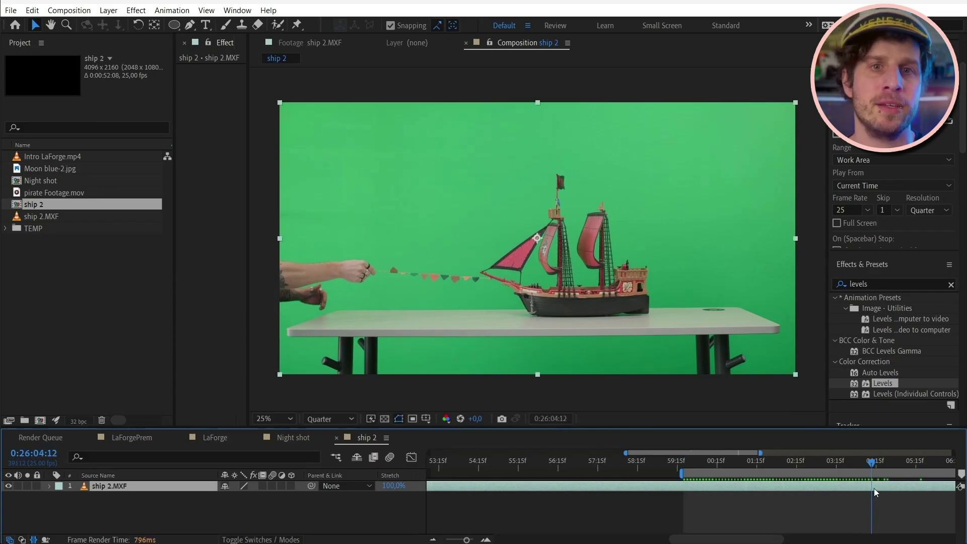
right_click(875, 488)
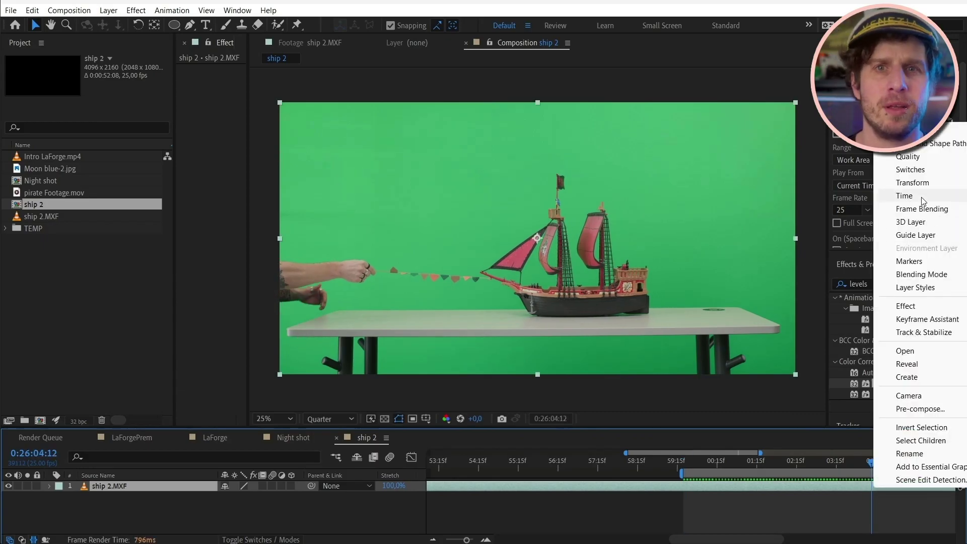
key(Escape)
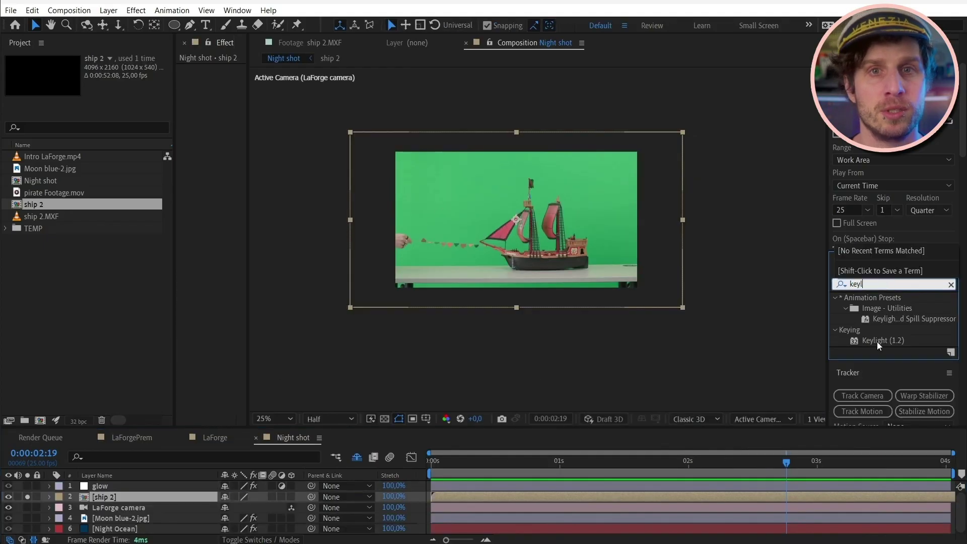
Apply Keylight to ship 2 and sample the green screen as the key colour.
double_click(878, 340)
click(506, 209)
scroll(483, 389, up, 5)
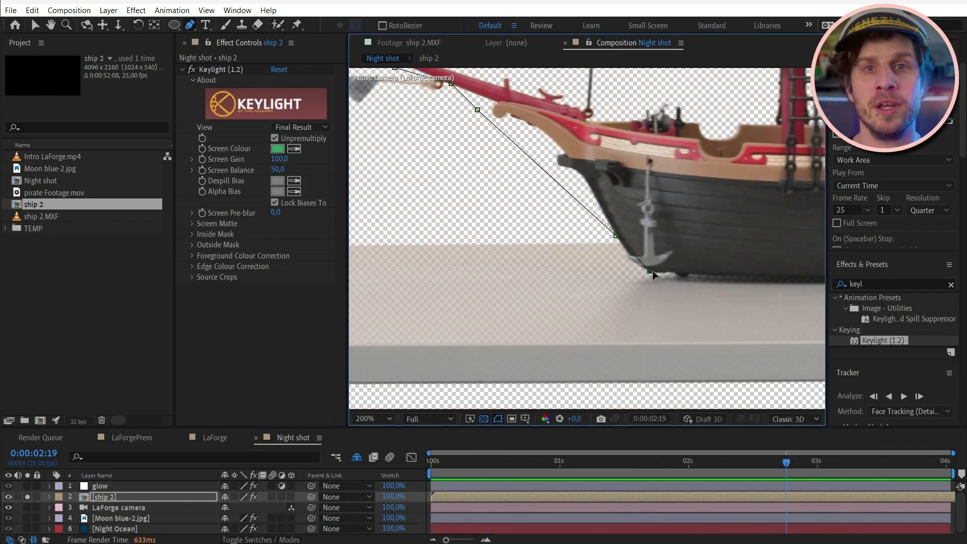
scroll(486, 253, up, 4)
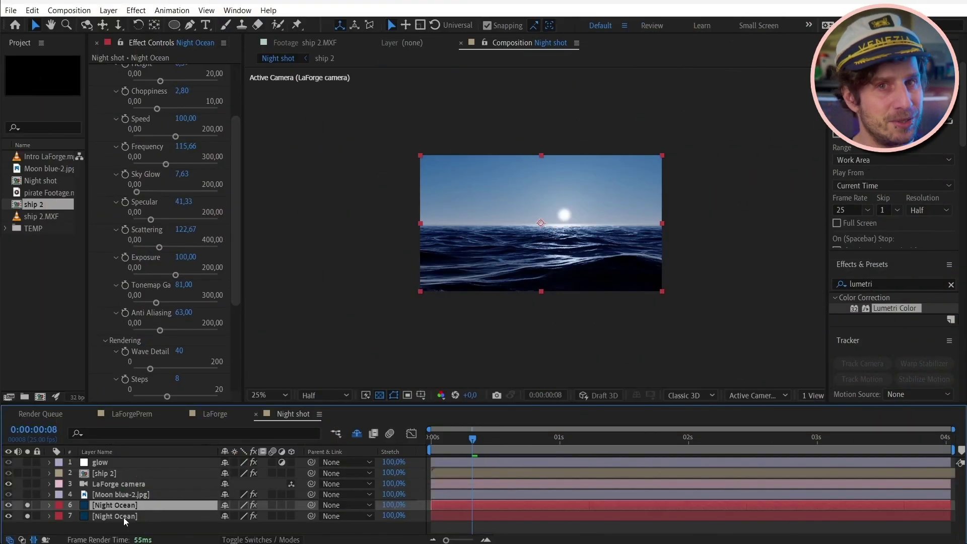
Rename the copied Night Ocean layer to DEPTH OF FIELD.
click(123, 518)
key(Return)
text(DEPTH OF FIELD)
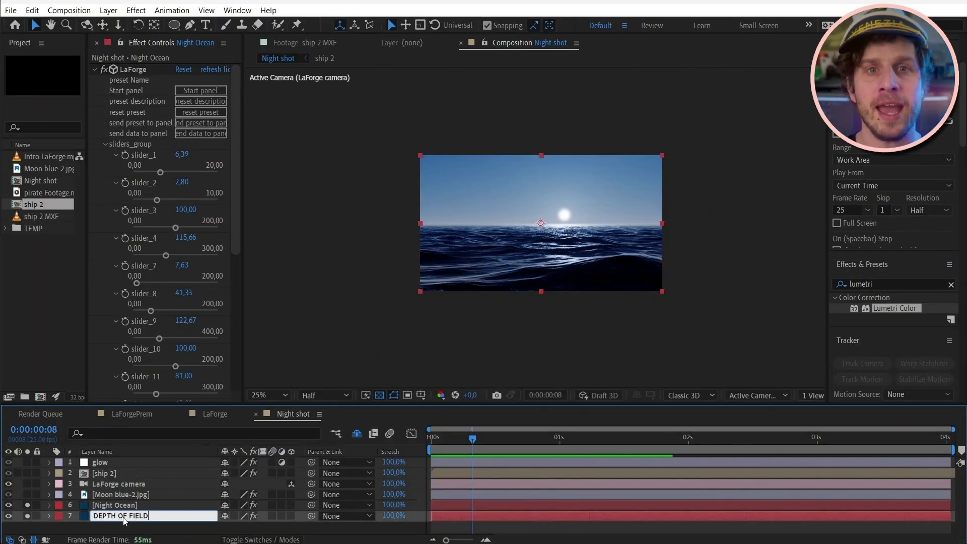
key(Return)
Turn on Depth as Alpha, hide the transparency grid and enlarge the view.
scroll(237, 265, down, 5)
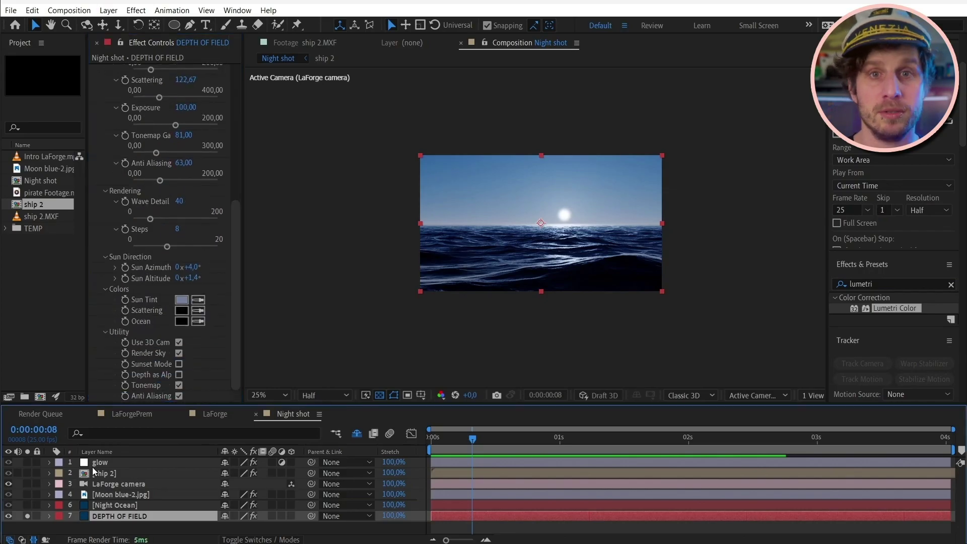
click(188, 375)
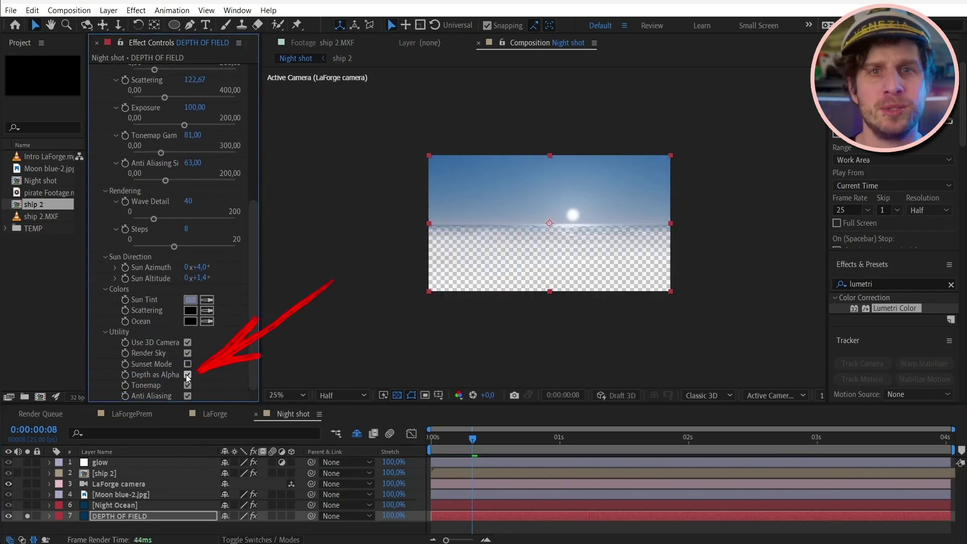
click(398, 395)
key(period)
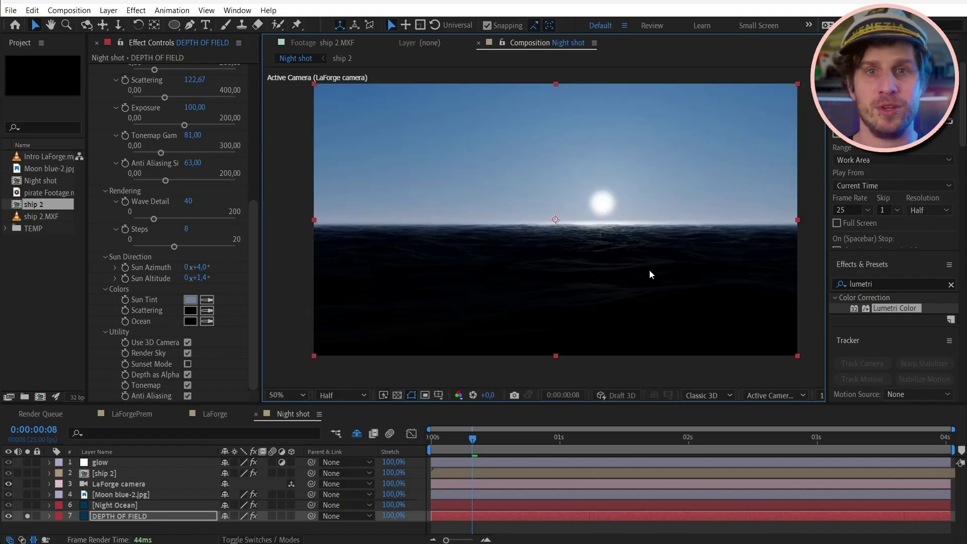
Set Camera Lens BLur's Blur Map Layer to DEPTH OF FIELD.
click(398, 395)
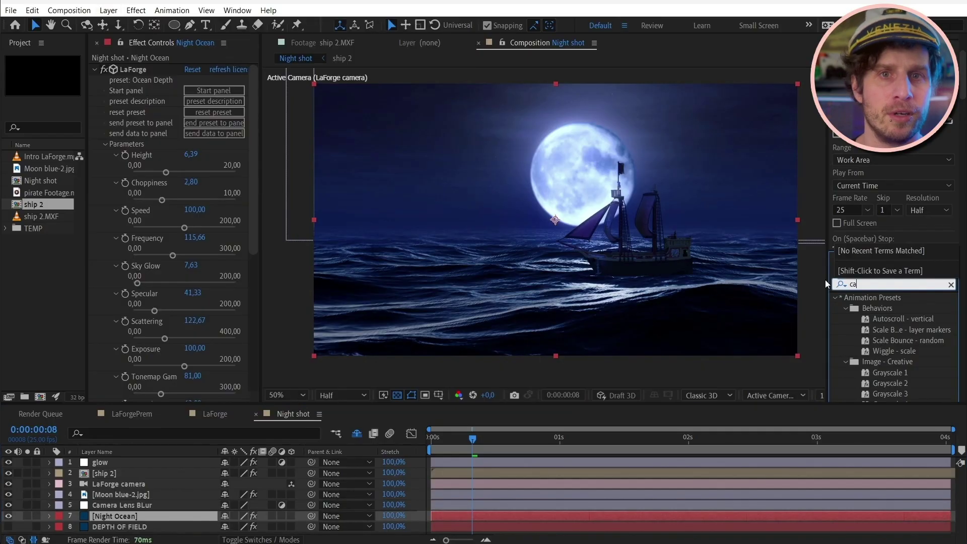
click(125, 506)
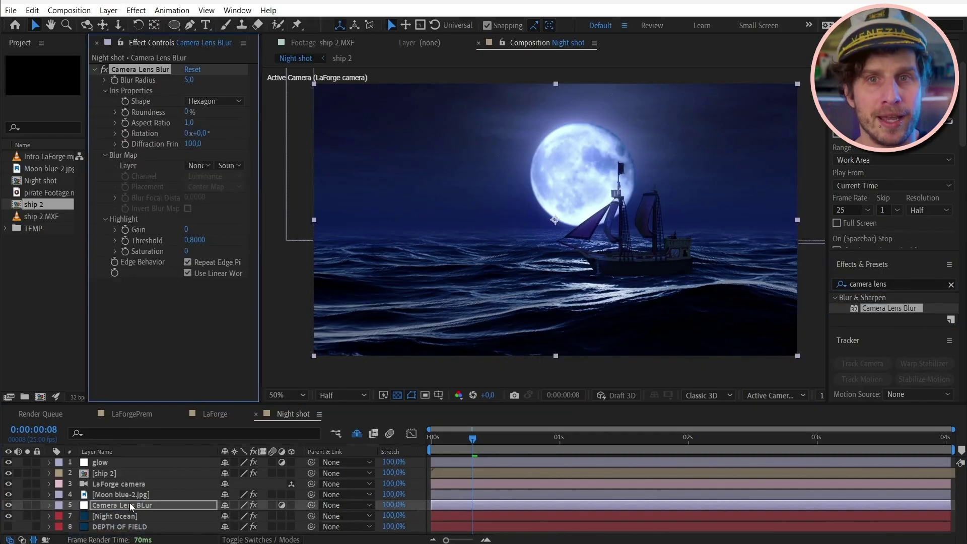
click(223, 167)
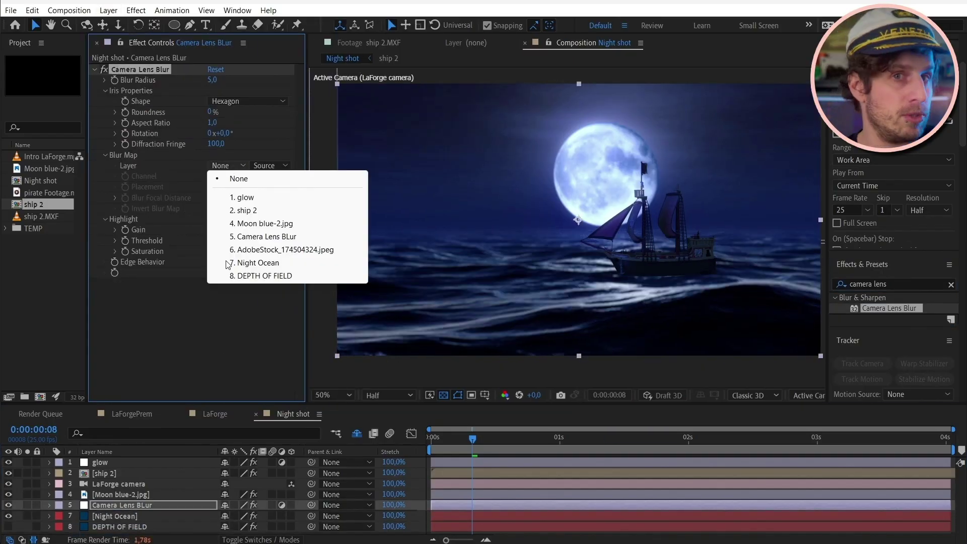
click(273, 277)
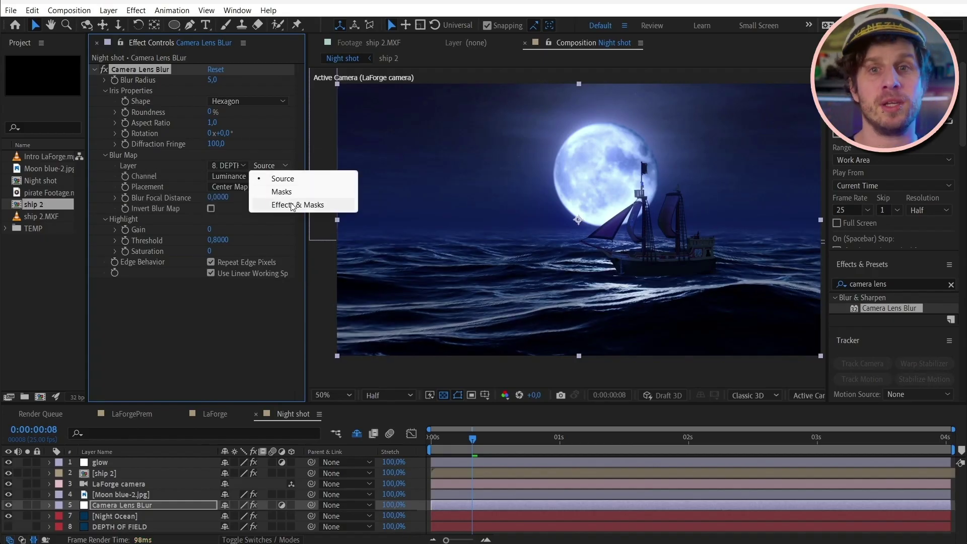
Use the Alpha channel, Blur Radius 23 and Blur Focal Distance 0,0600.
click(282, 175)
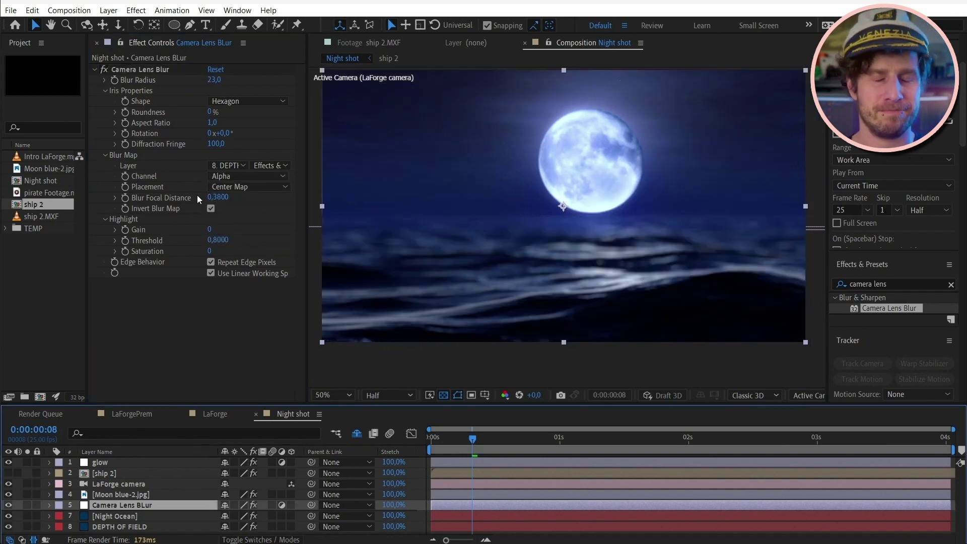
drag(226, 203, 218, 199)
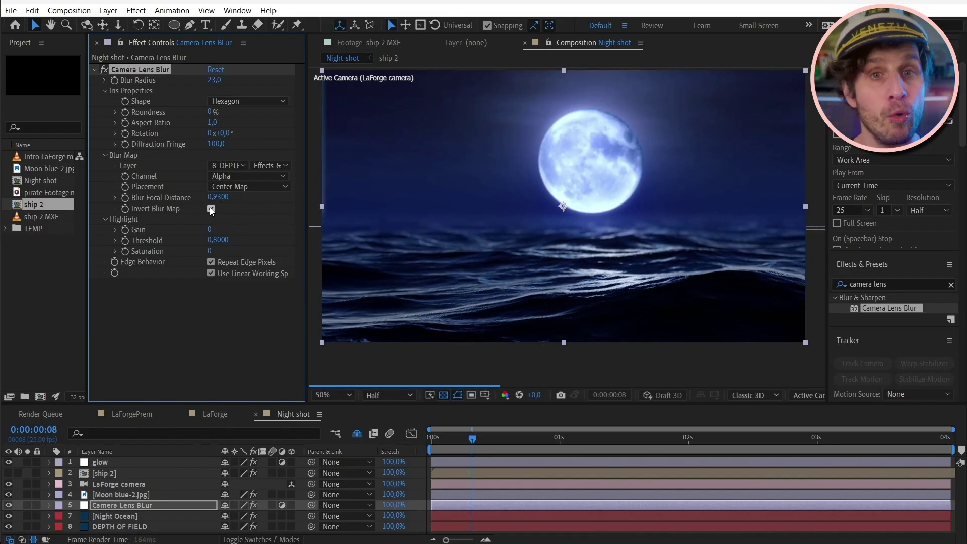
drag(177, 201, 173, 200)
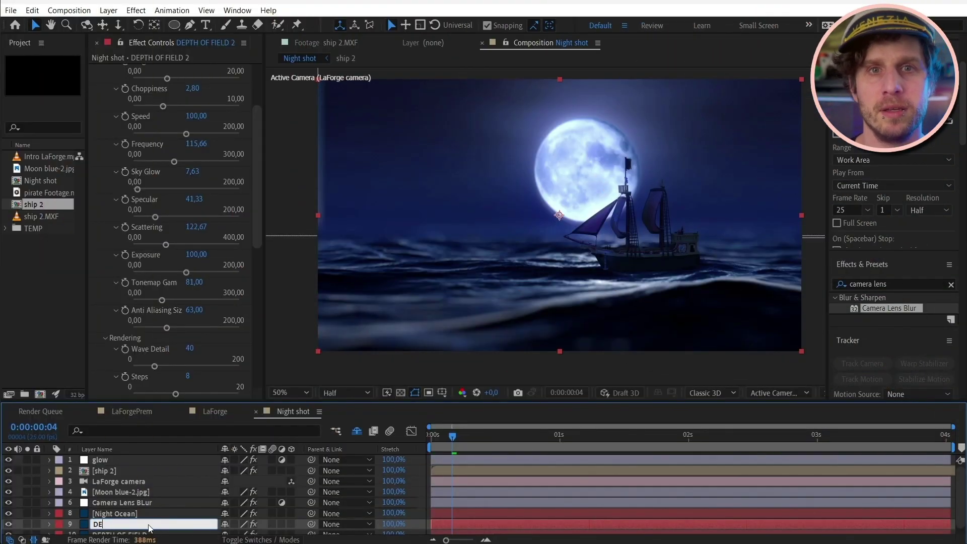
Name the copied layer DEPTH and apply the Fill effect to it.
key(Return)
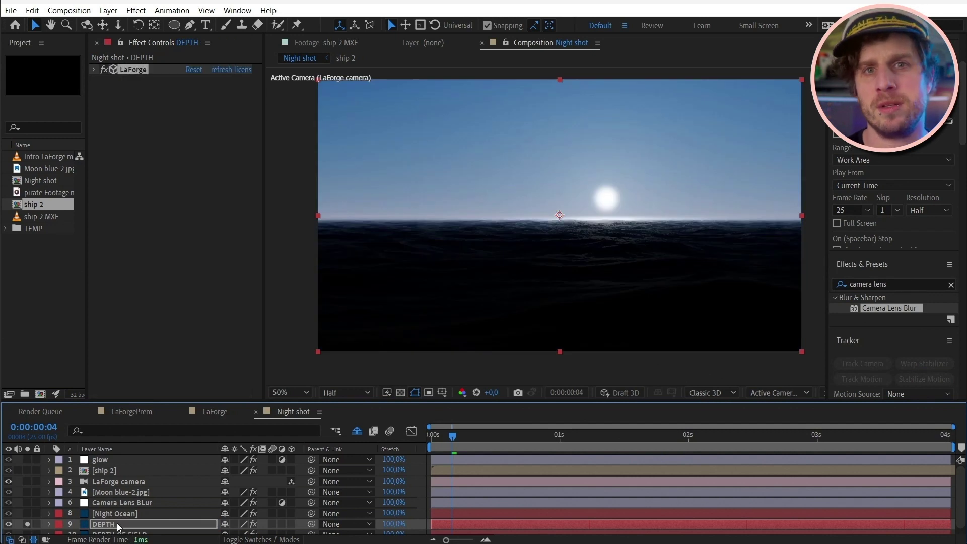
click(116, 523)
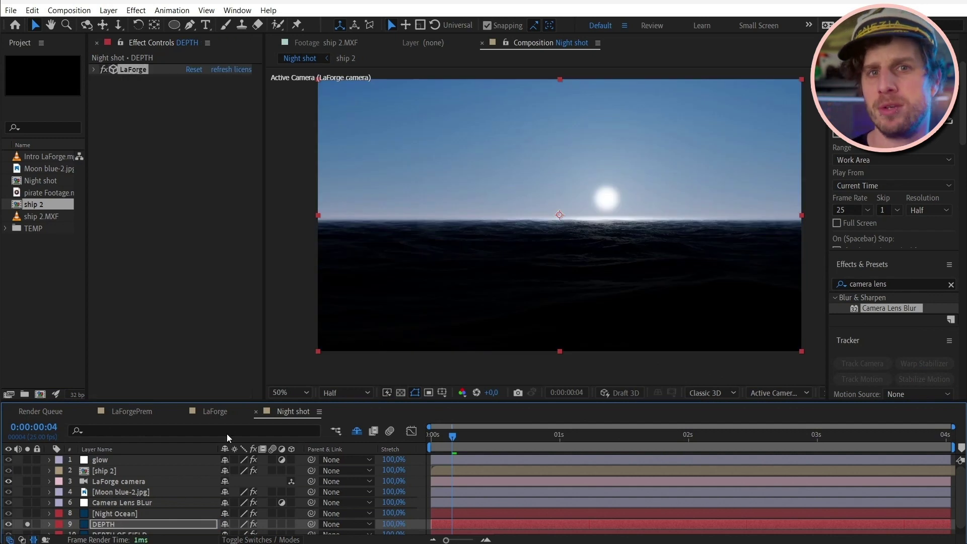
click(897, 284)
text(fill)
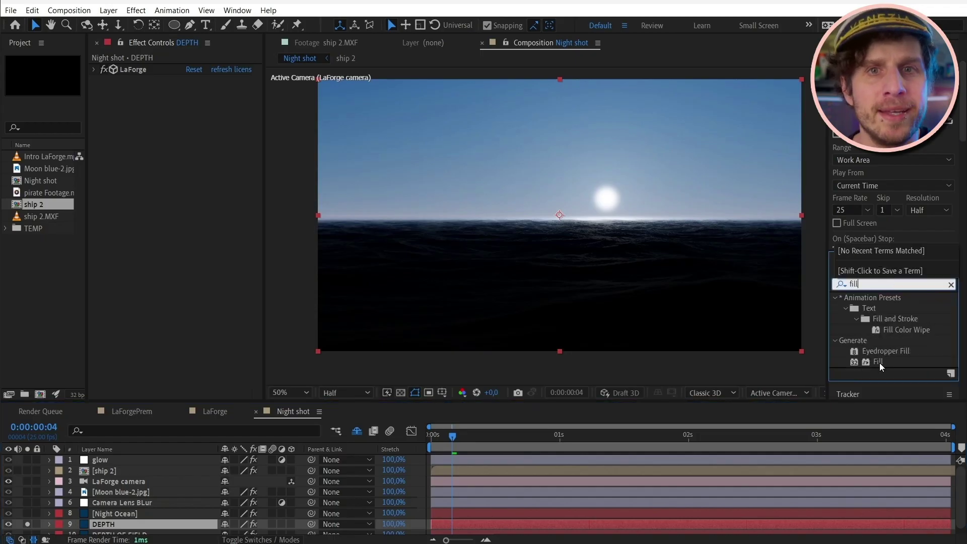
drag(880, 363, 165, 128)
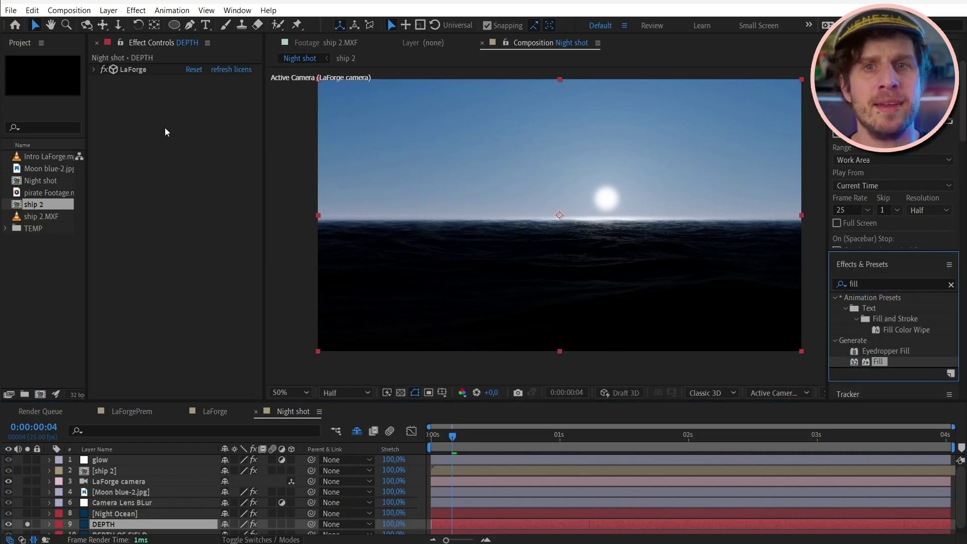
Set the Fill colour on DEPTH to white.
click(193, 112)
click(53, 261)
click(327, 263)
click(401, 393)
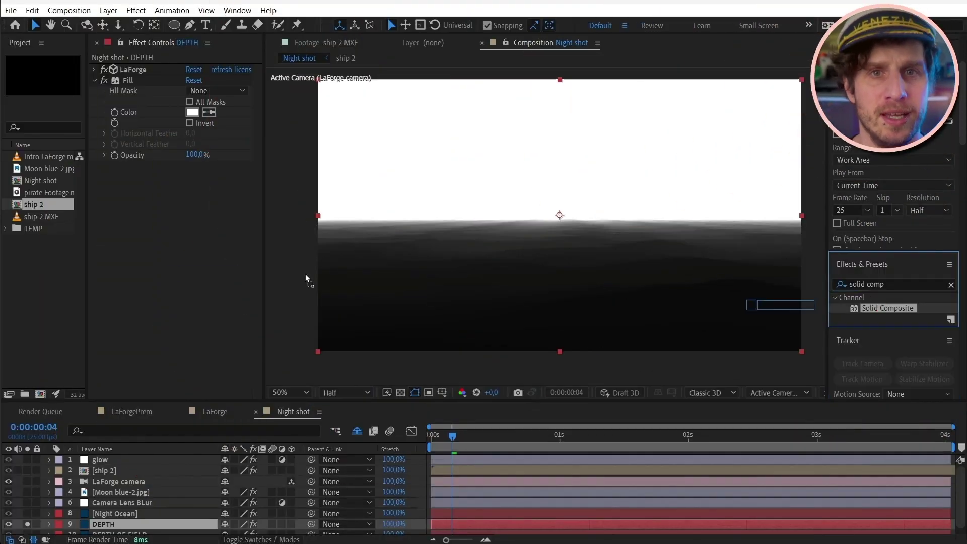
Keep the Solid Composite colour on DEPTH black and inspect the dark sea.
click(193, 187)
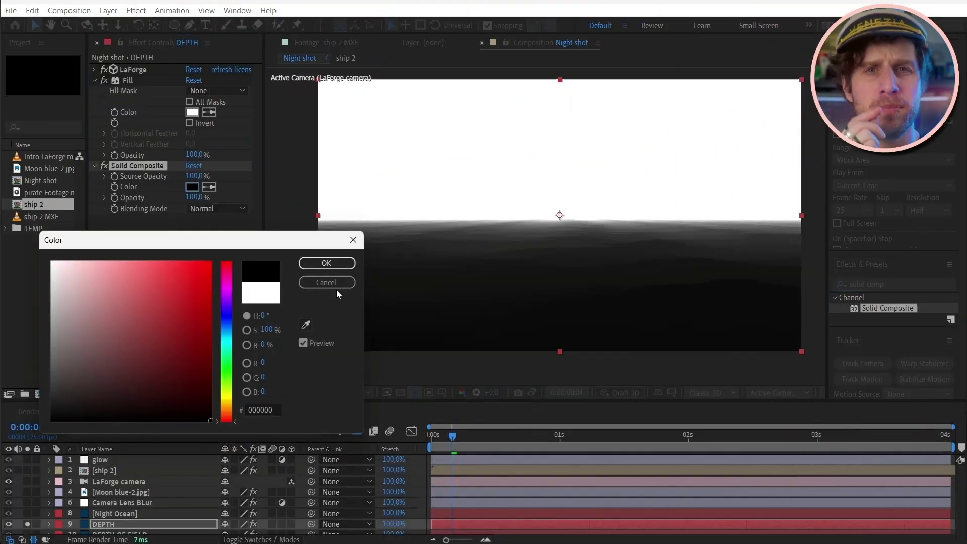
click(351, 265)
scroll(654, 236, up, 4)
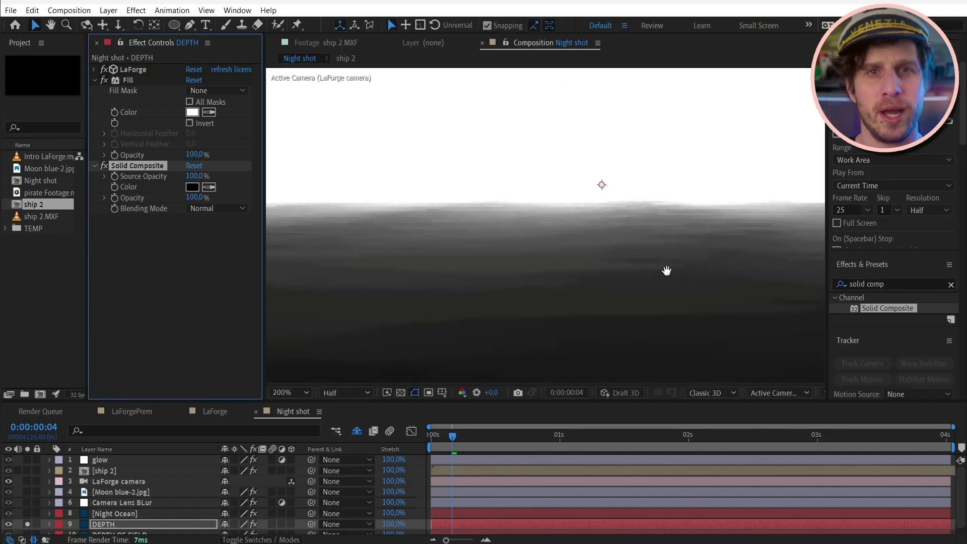
drag(667, 271, 661, 200)
click(233, 274)
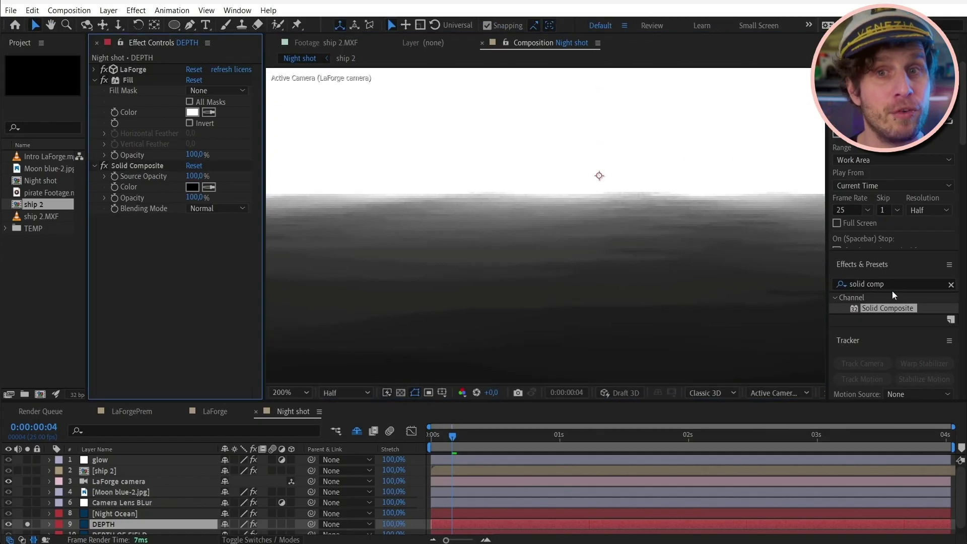
key(comma)
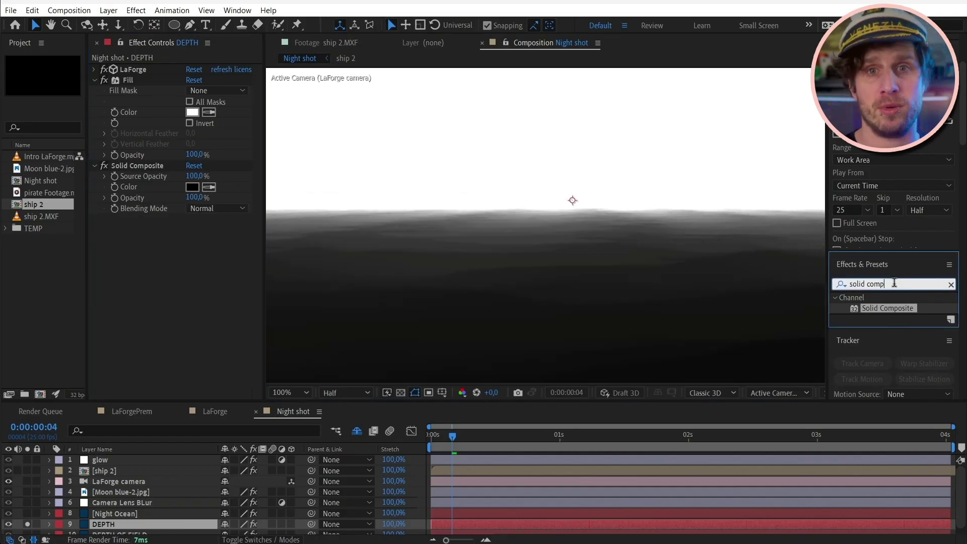
Apply Levels to DEPTH with Input Black 0,0745 and Input White 0,0941.
text(levels)
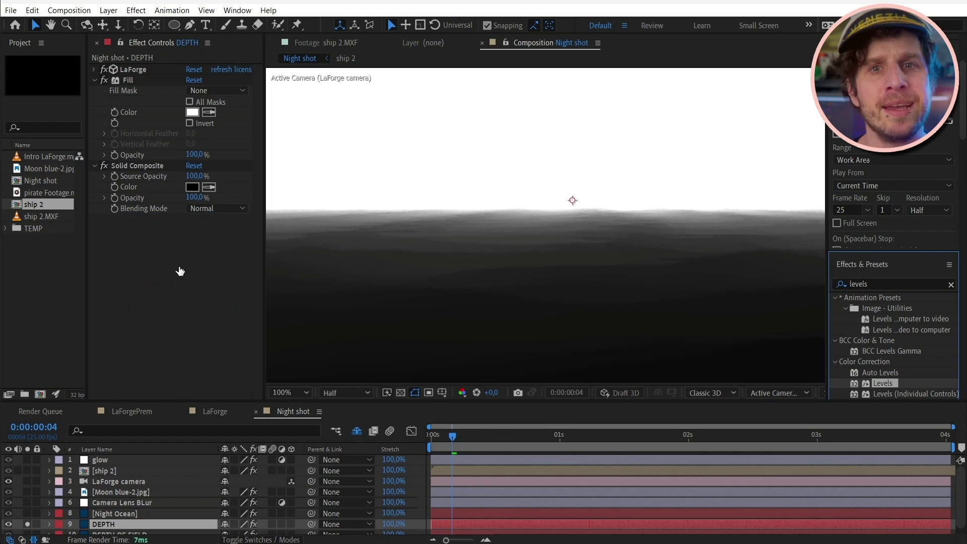
drag(180, 271, 157, 291)
drag(294, 291, 149, 292)
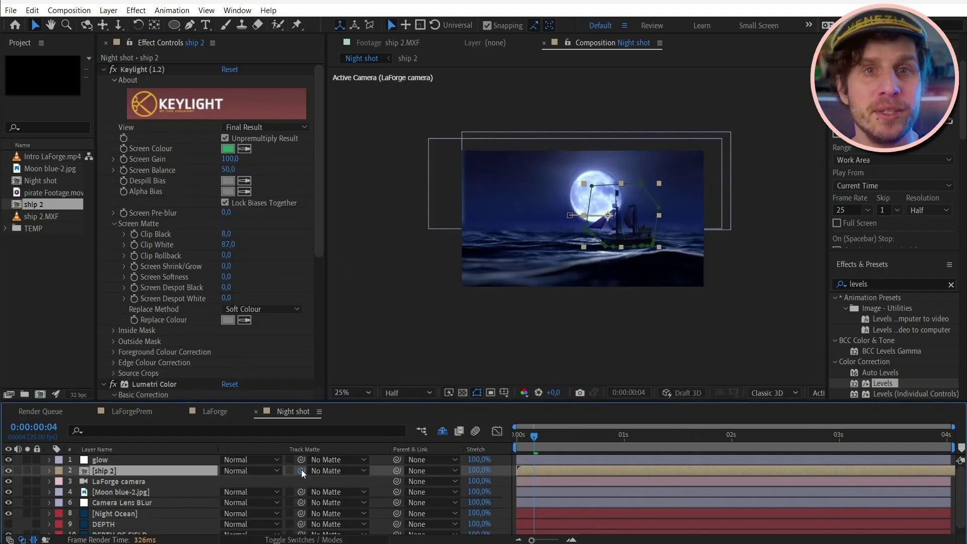
Matte ship 2 with 9. DEPTH, move the ship lower, and open the second Levels.
drag(302, 472, 117, 522)
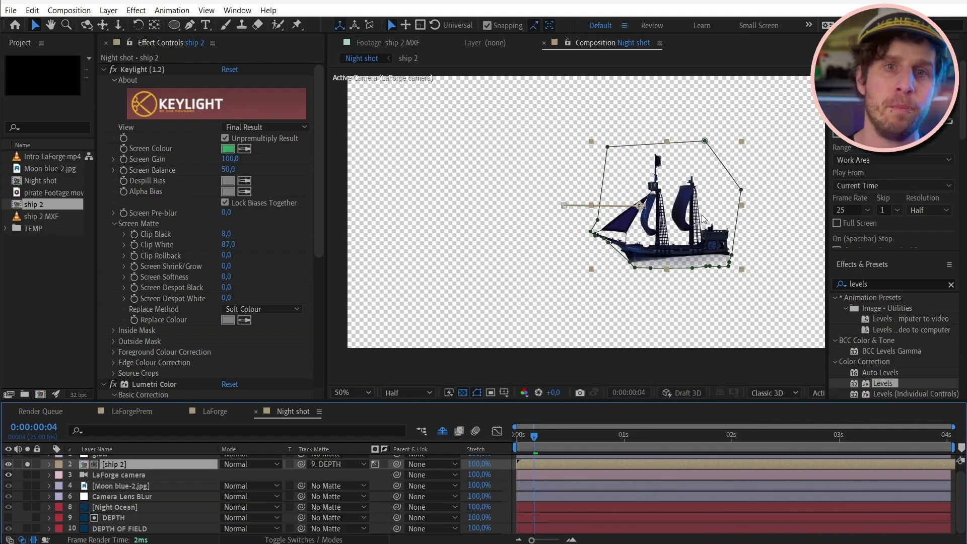
drag(698, 237, 695, 261)
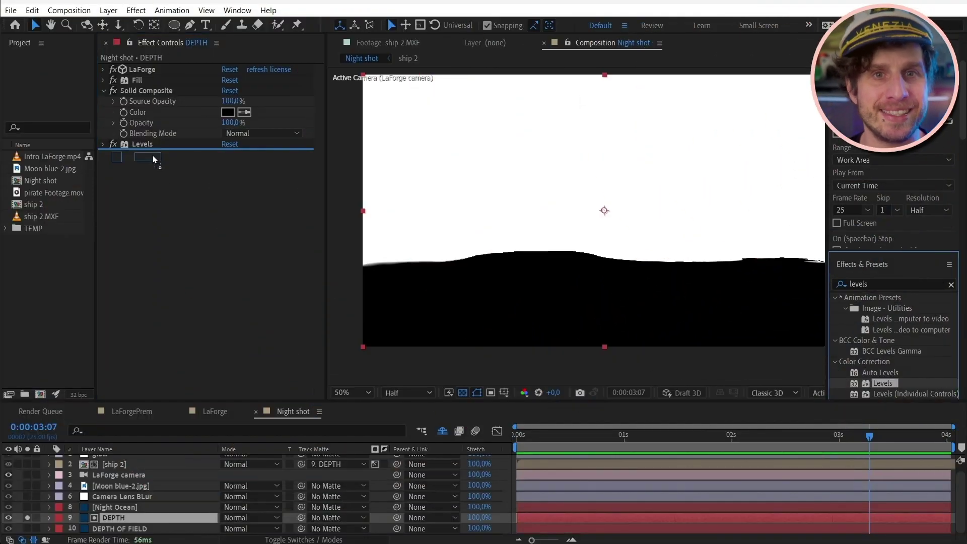
click(142, 144)
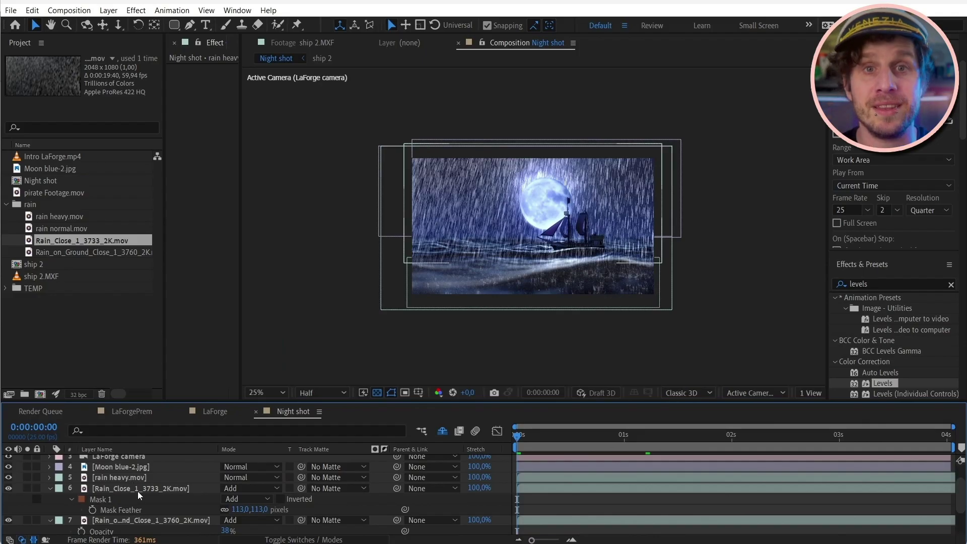
Select the rain heavy.mov layer among the added rain layers.
click(143, 520)
click(88, 479)
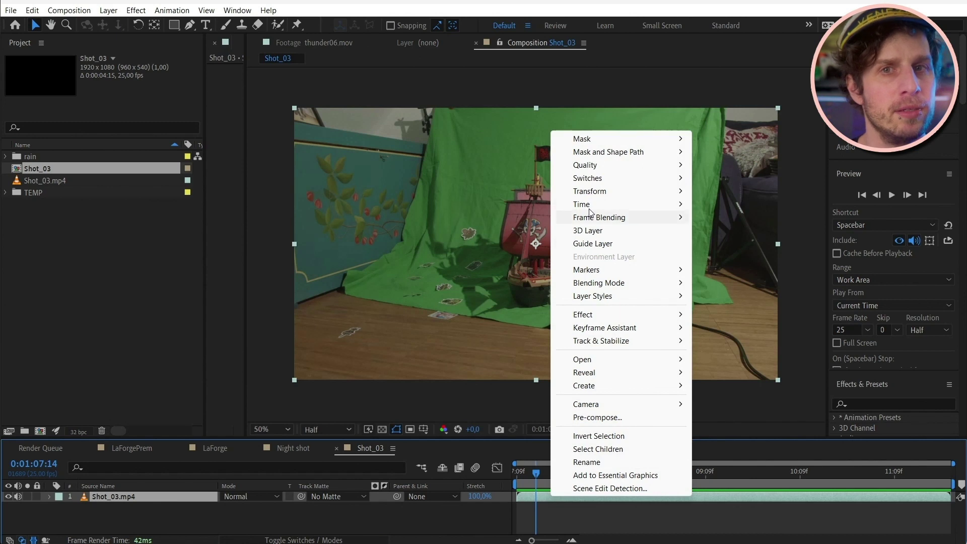
Run Track Camera on Shot_03.mp4 and display the solved track points.
mouse_move(631, 347)
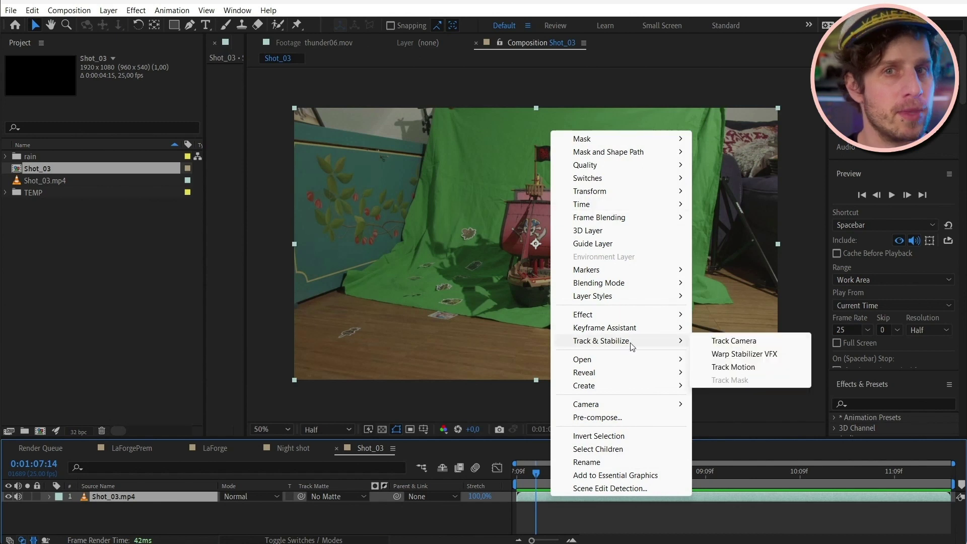
click(750, 343)
drag(349, 268, 319, 254)
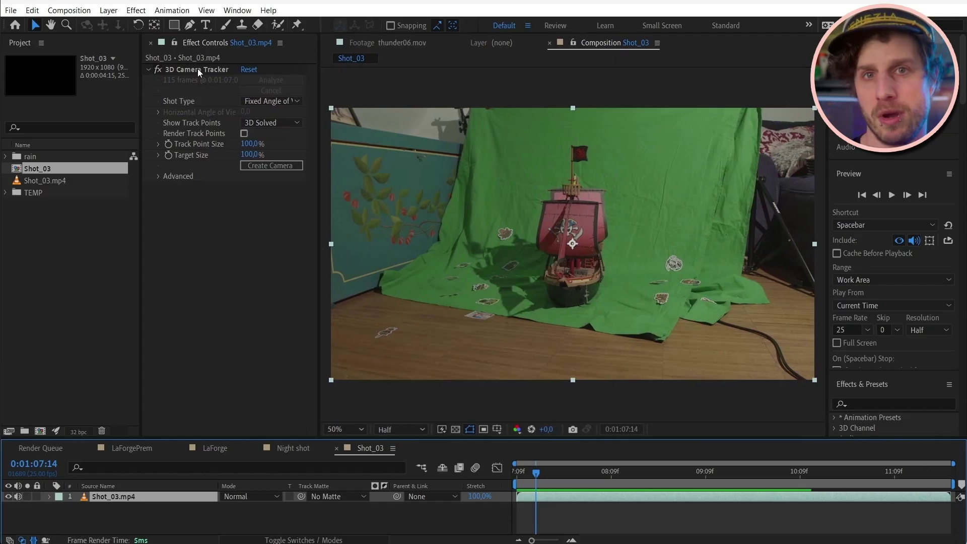
click(198, 69)
key(space)
click(244, 133)
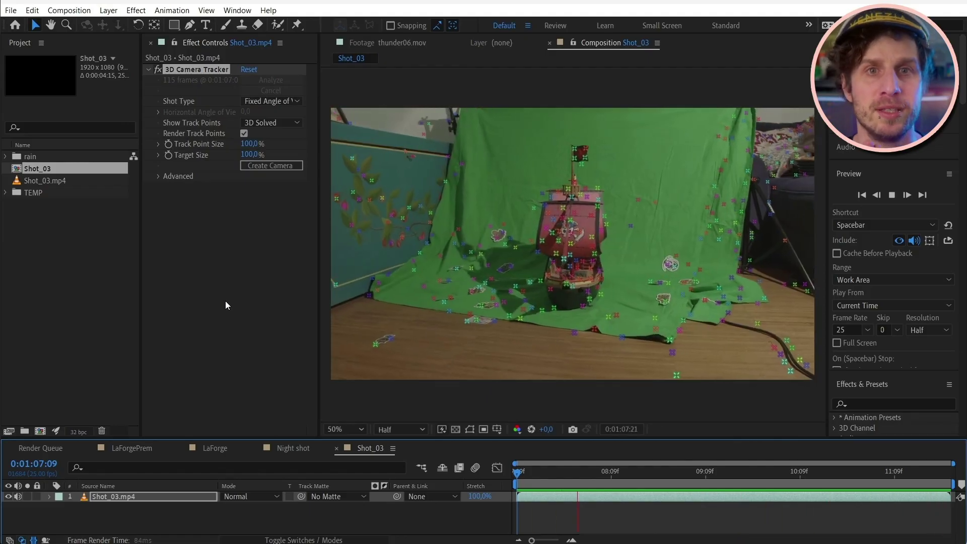
click(492, 355)
Select six floor track points around the ship to define the ground plane.
click(374, 354)
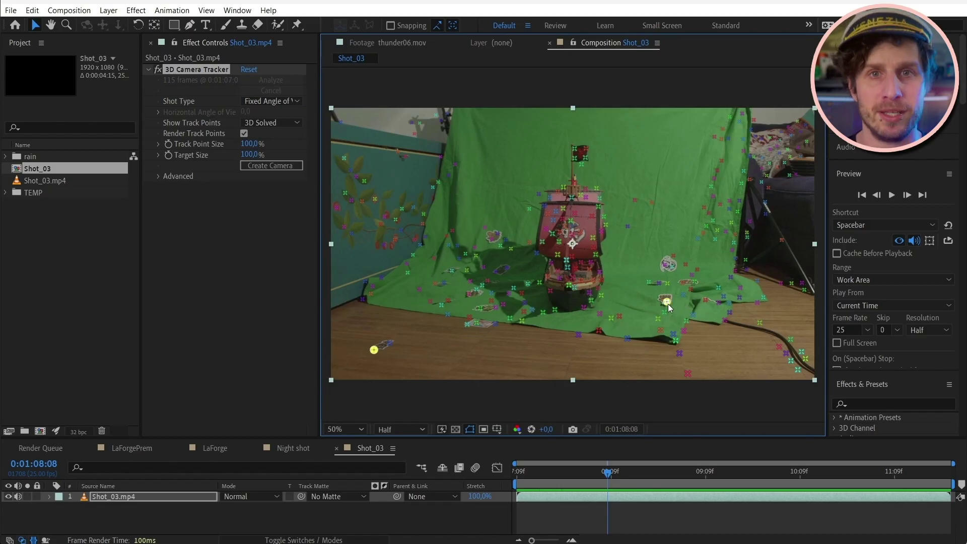
shift+click(435, 284)
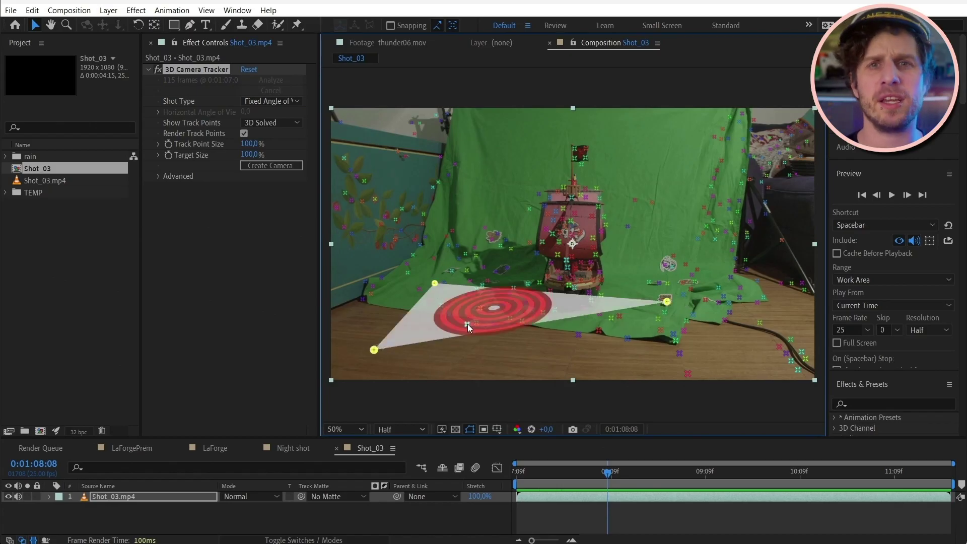
shift+click(467, 325)
shift+click(676, 341)
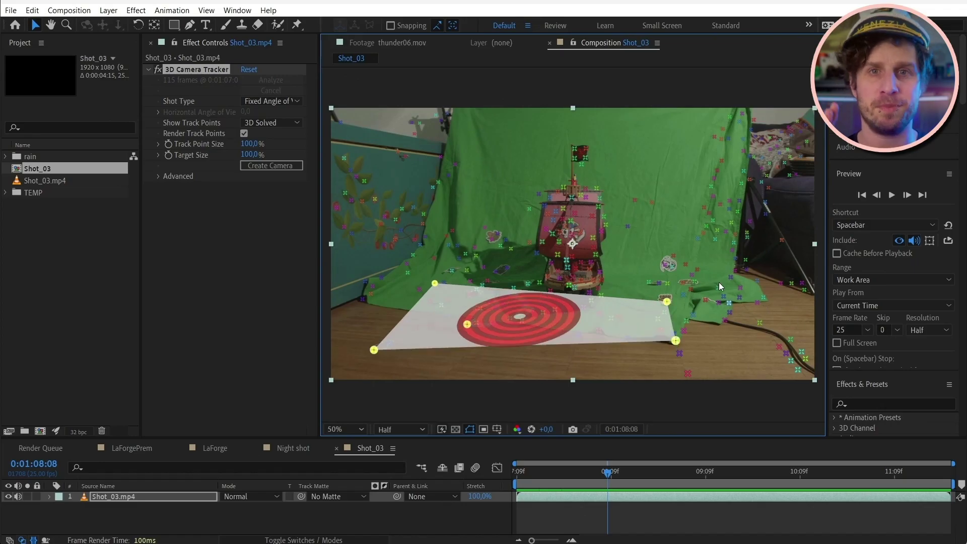
shift+click(694, 283)
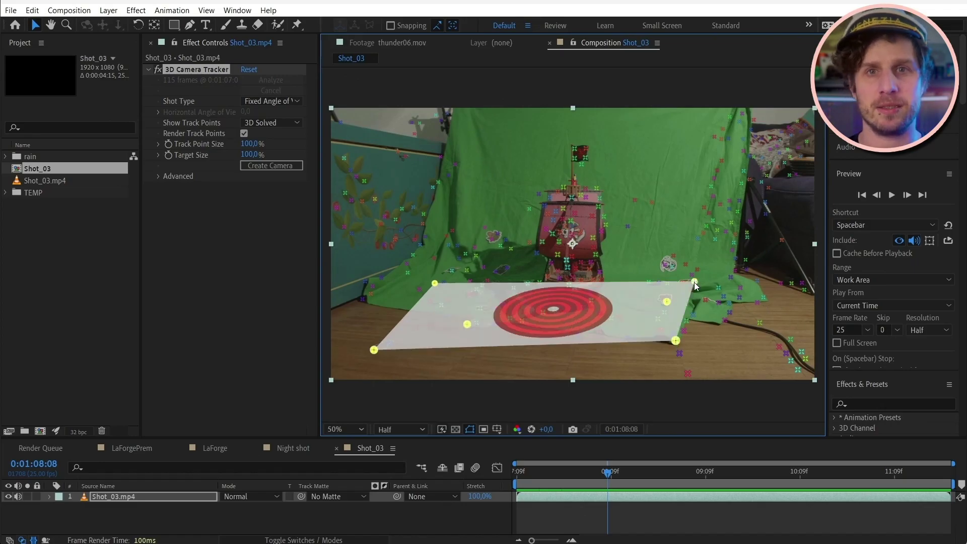
shift+click(451, 271)
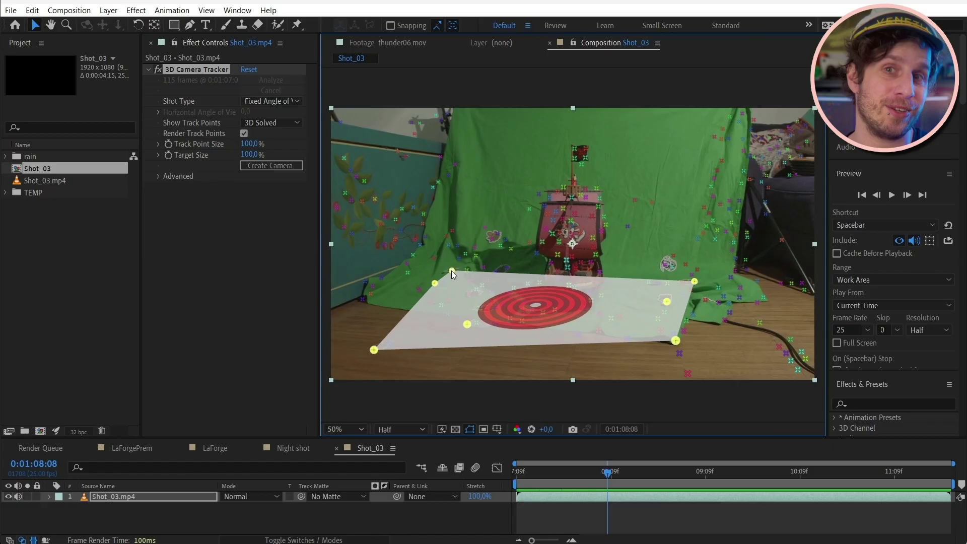
Create a tracked solid and camera, then an Ocean solid with LaForge's Ocean Waves preset.
right_click(468, 324)
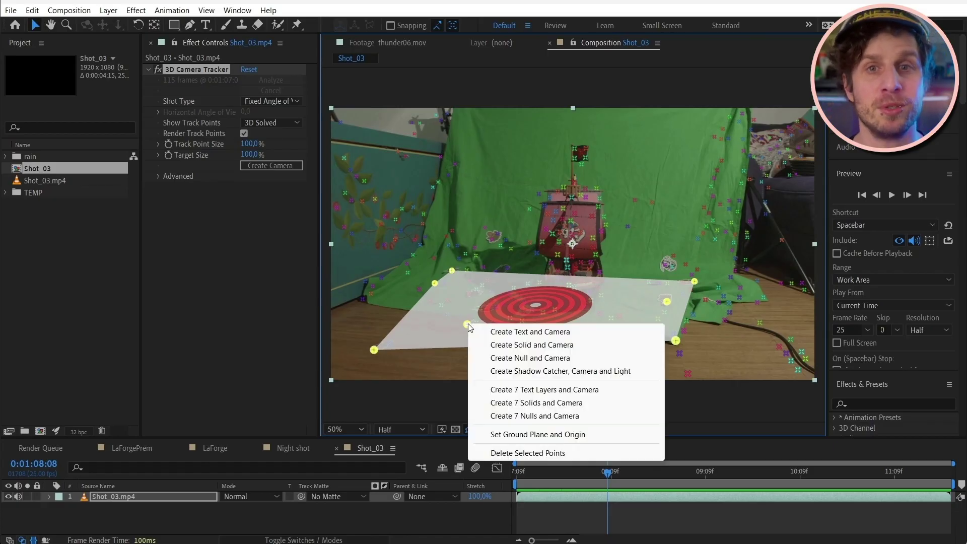
click(552, 346)
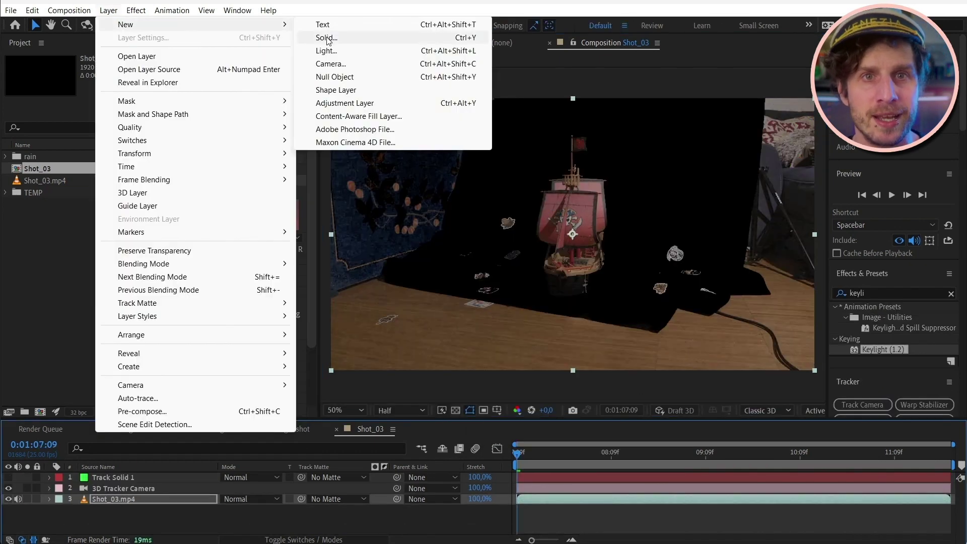
click(353, 35)
text(Ocean)
click(460, 395)
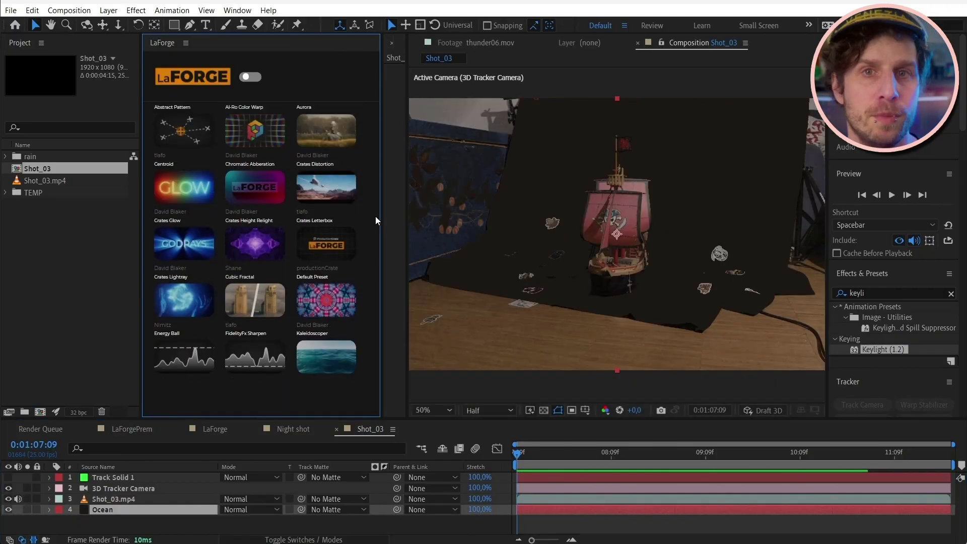
scroll(376, 216, down, 2)
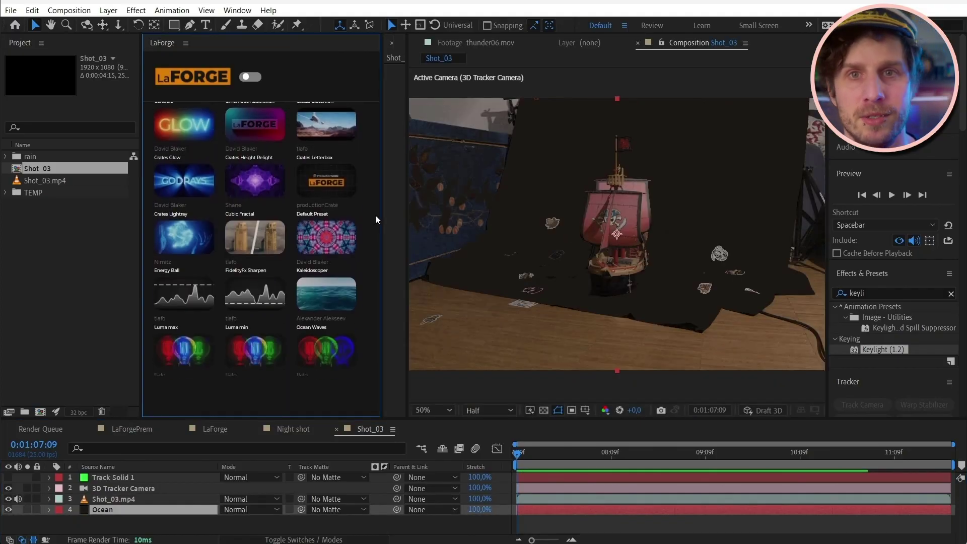
click(336, 301)
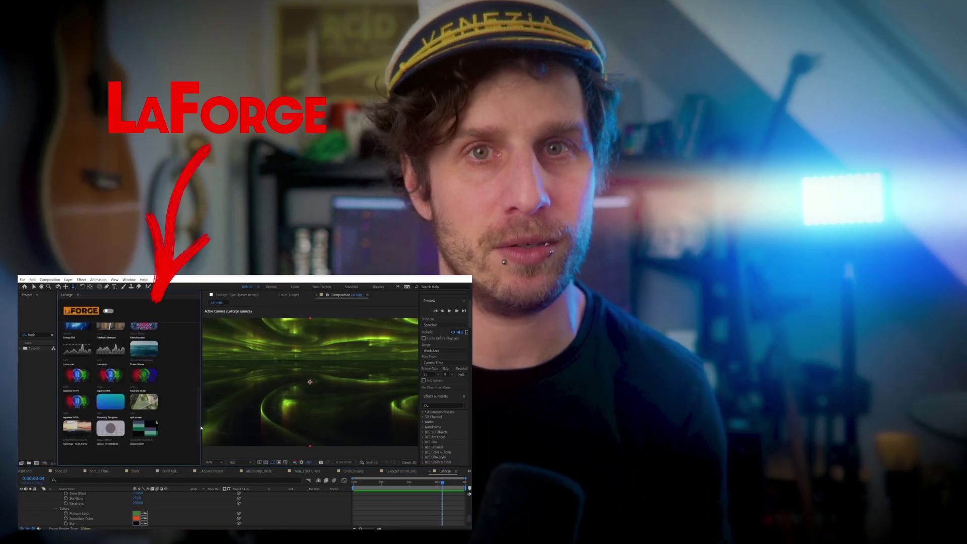
click(112, 429)
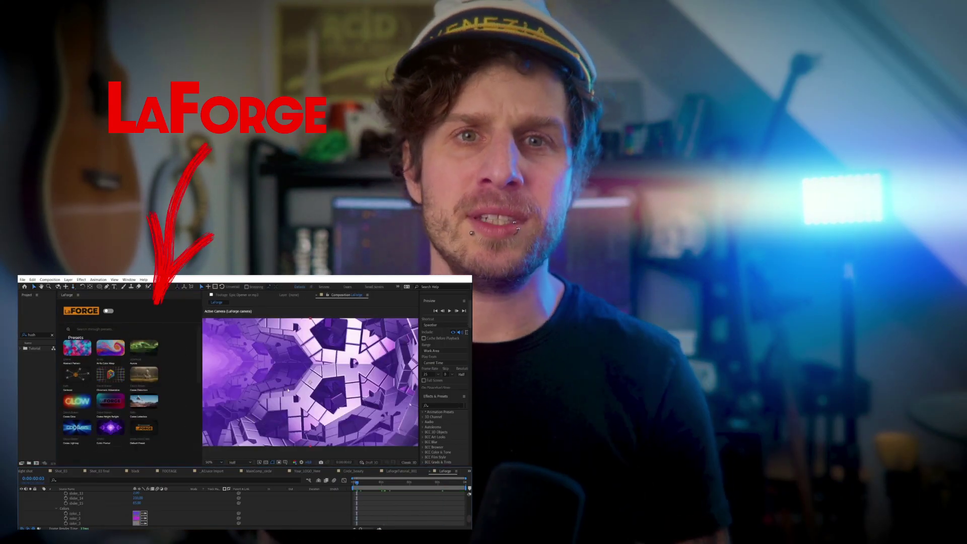